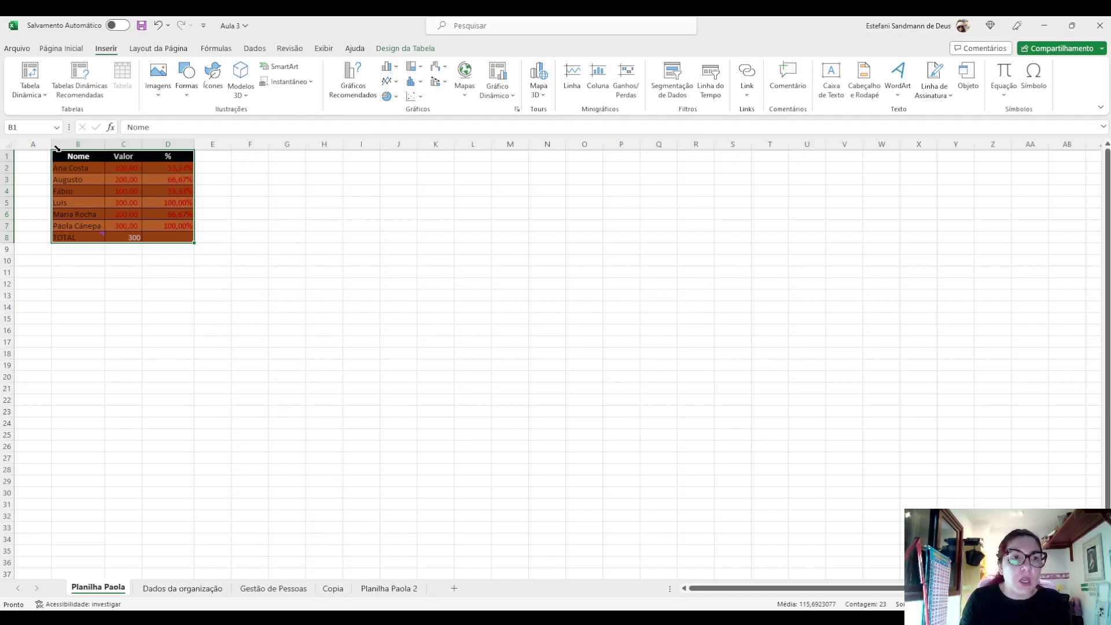
Examine the table on the first sheet and the employee salary table on the Gestão de Pessoas sheet.
{"action": "left_click", "coordinate": [88, 254]}
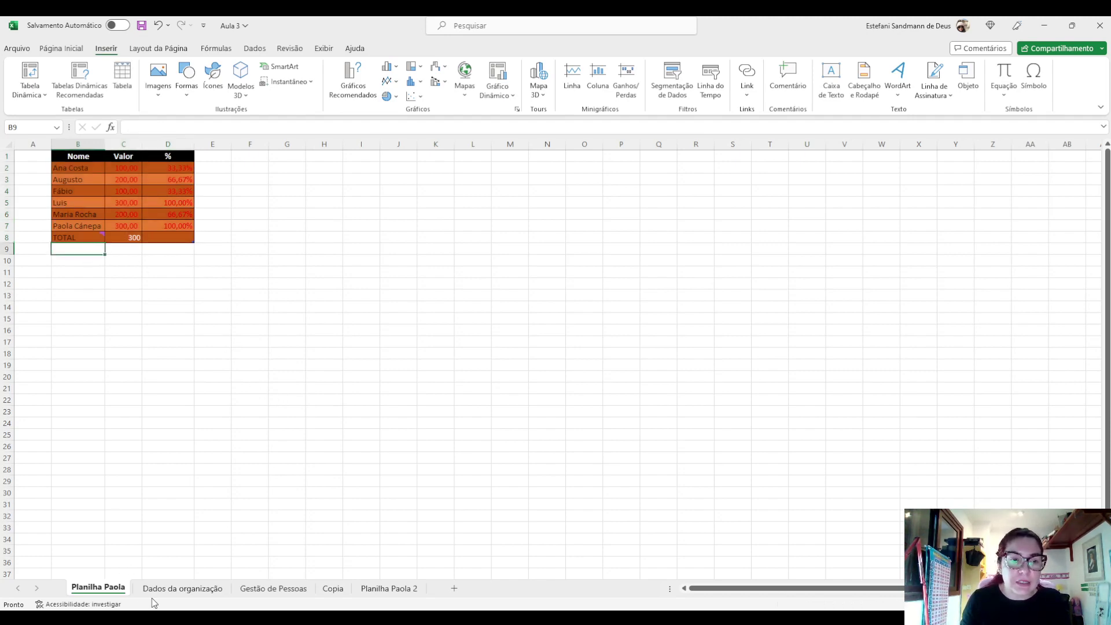
{"action": "left_click", "coordinate": [253, 596]}
{"action": "left_click", "coordinate": [97, 287]}
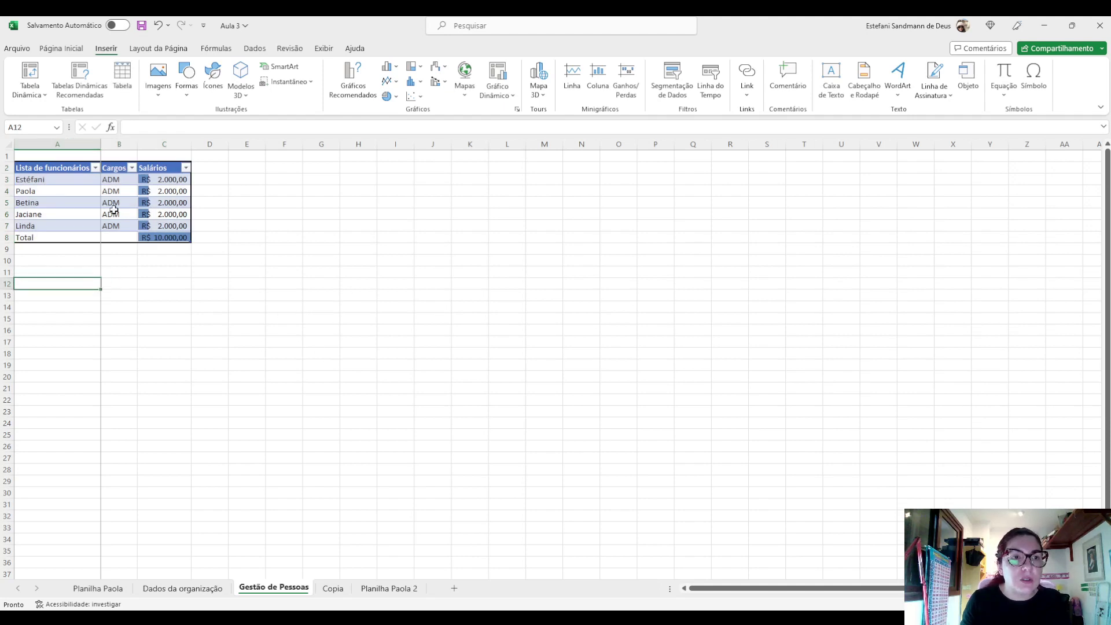
{"action": "left_click_drag", "start_coordinate": [718, 590], "coordinate": [657, 601]}
{"action": "left_click", "coordinate": [58, 144]}
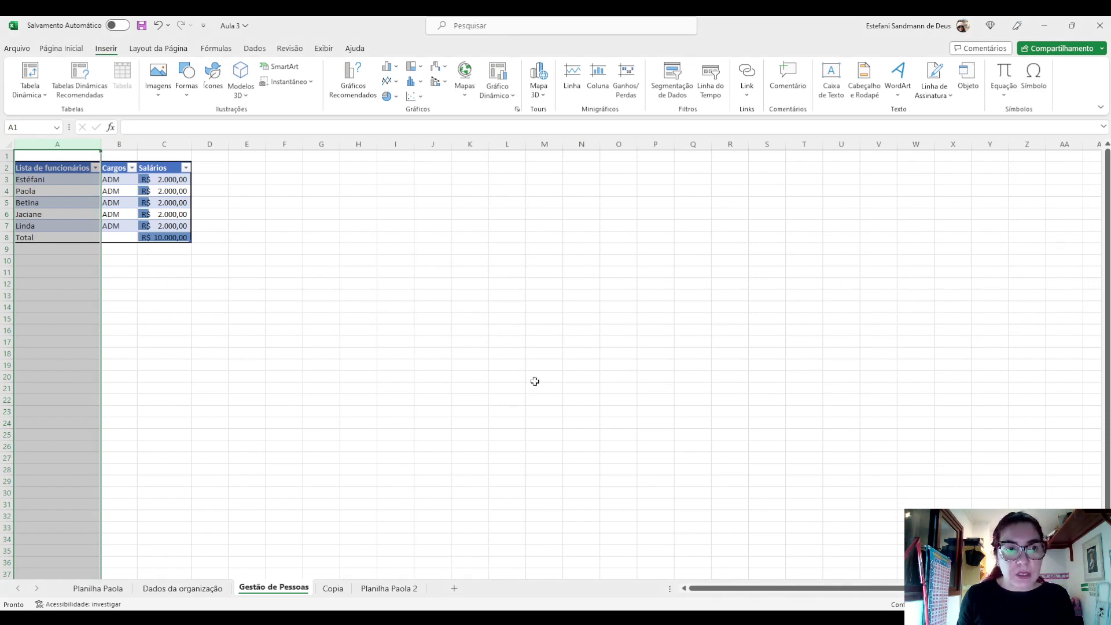
{"action": "left_click_drag", "start_coordinate": [709, 590], "coordinate": [635, 595]}
{"action": "left_click", "coordinate": [168, 318]}
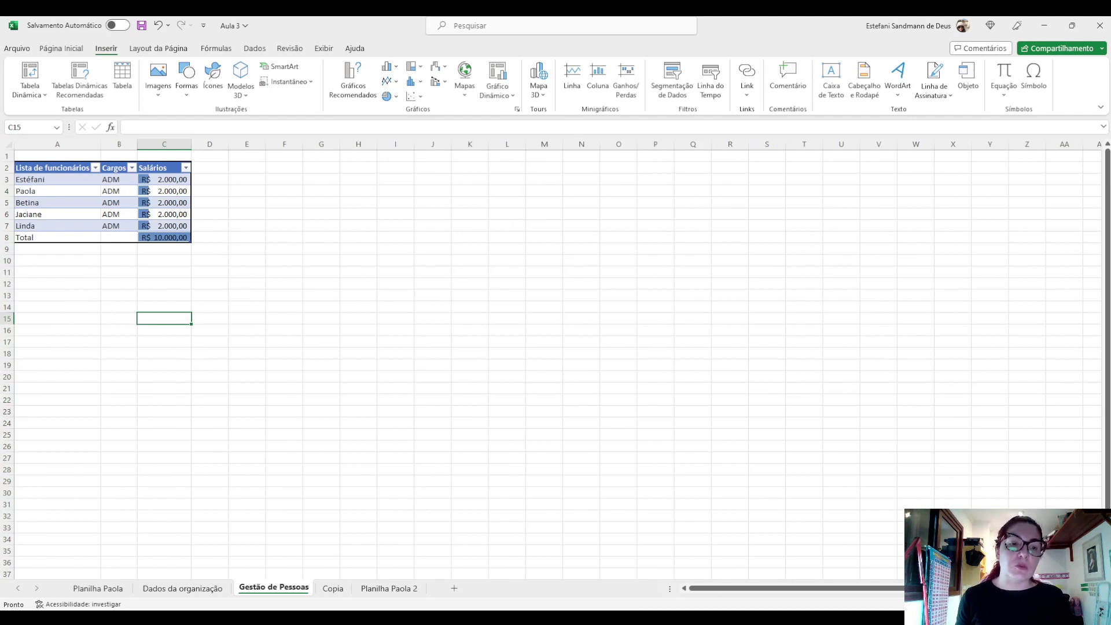
{"action": "left_click", "coordinate": [107, 594]}
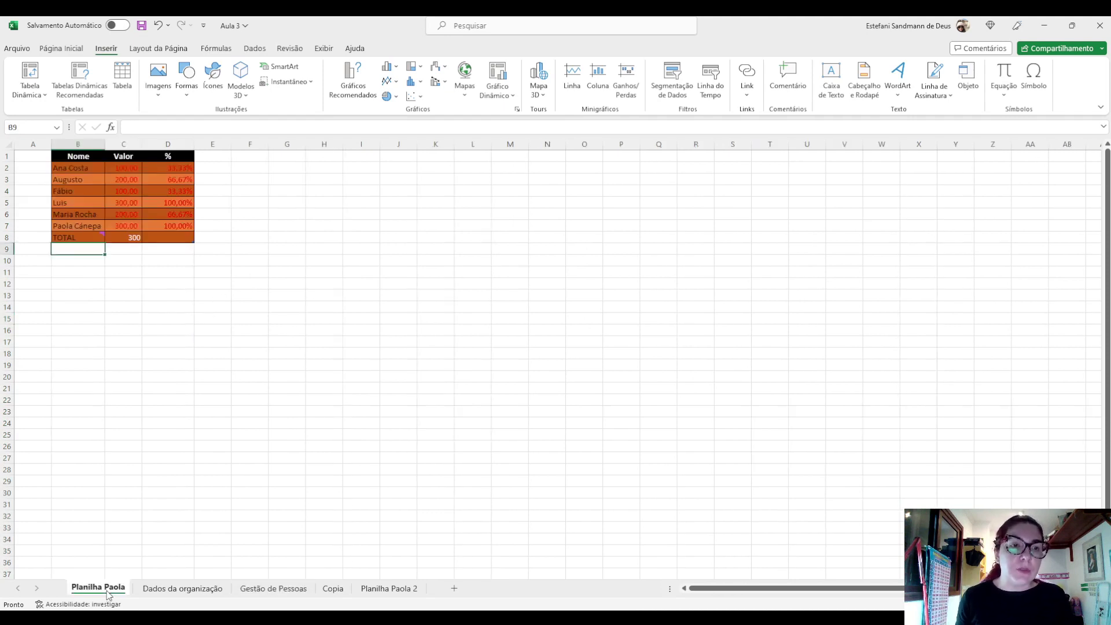
{"action": "left_click", "coordinate": [275, 589]}
{"action": "left_click", "coordinate": [102, 594]}
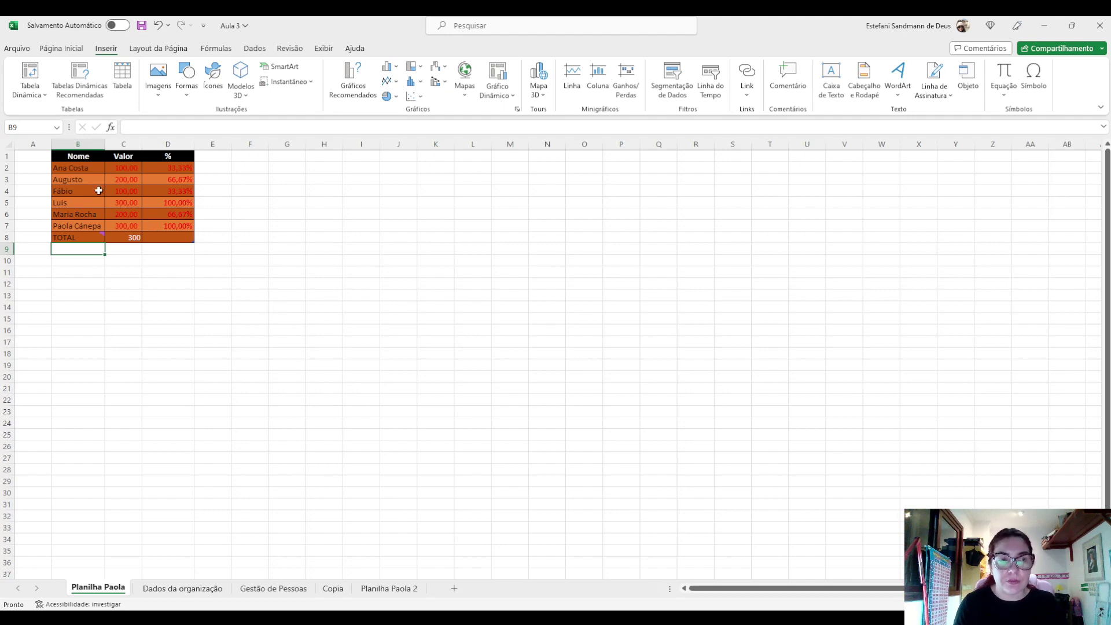
Review the recommended charts for the full table range B1:D8 without inserting one.
{"action": "left_click", "coordinate": [72, 156]}
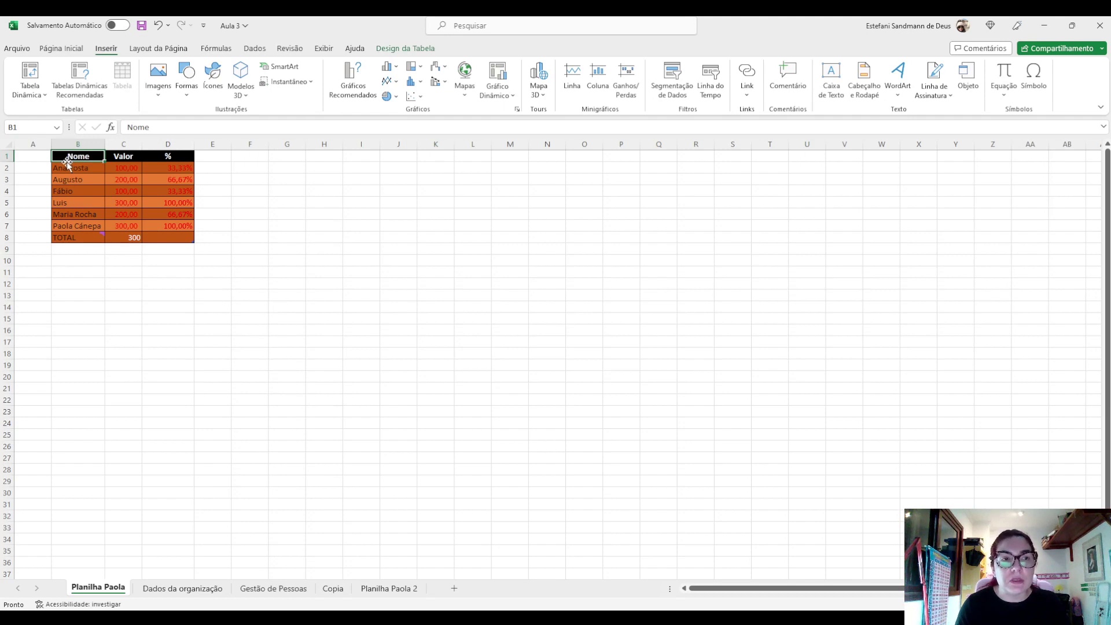
{"action": "left_click_drag", "start_coordinate": [70, 157], "coordinate": [168, 243]}
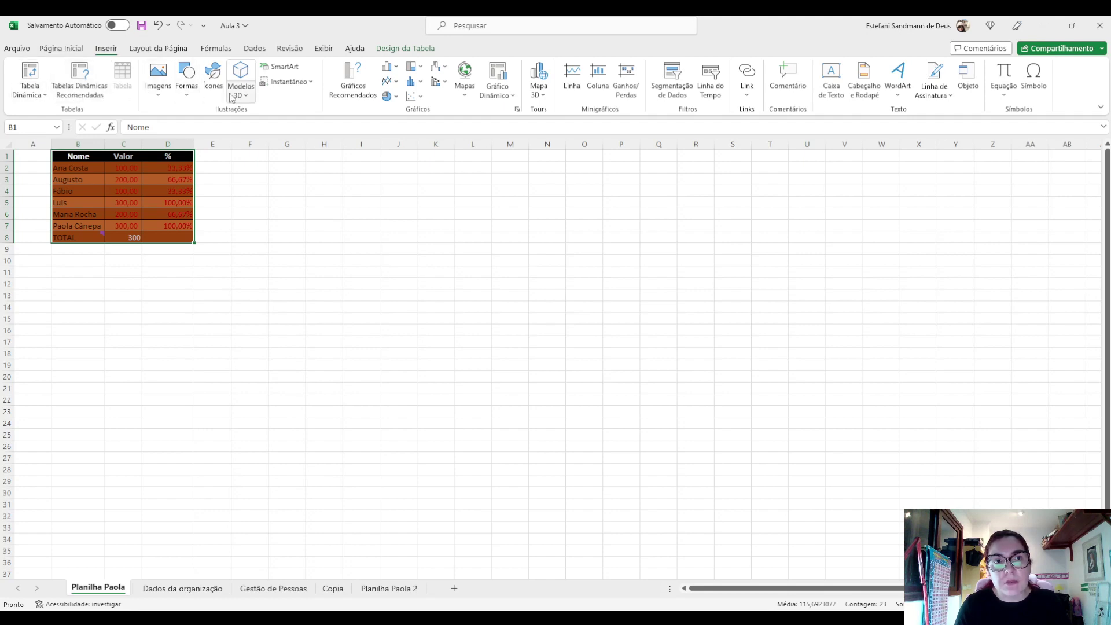
{"action": "left_click", "coordinate": [345, 97]}
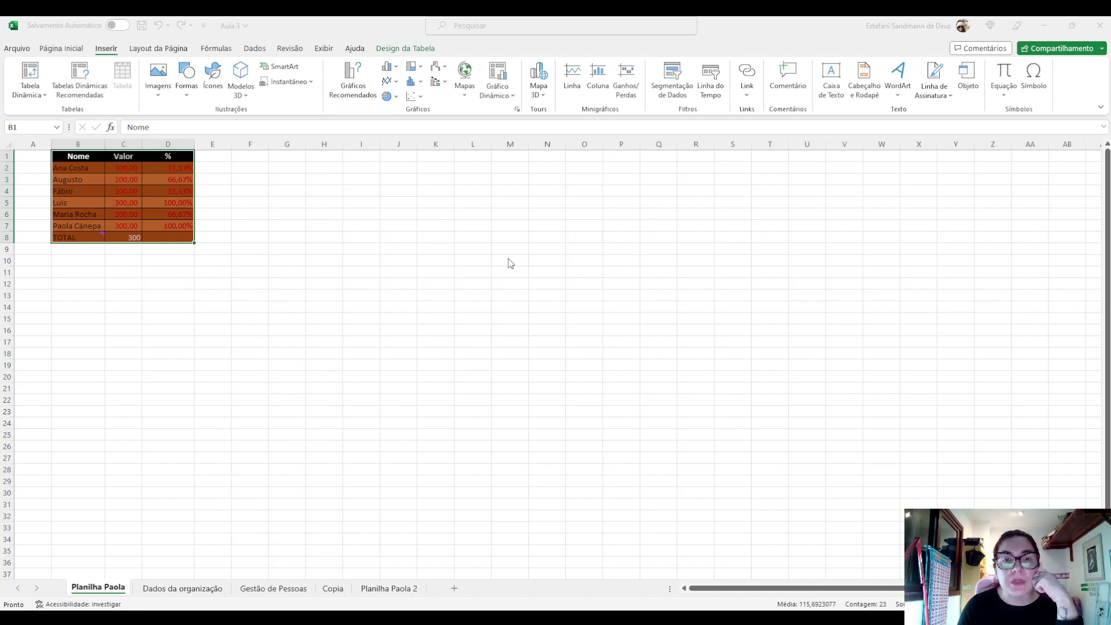
{"action": "left_click", "coordinate": [722, 470]}
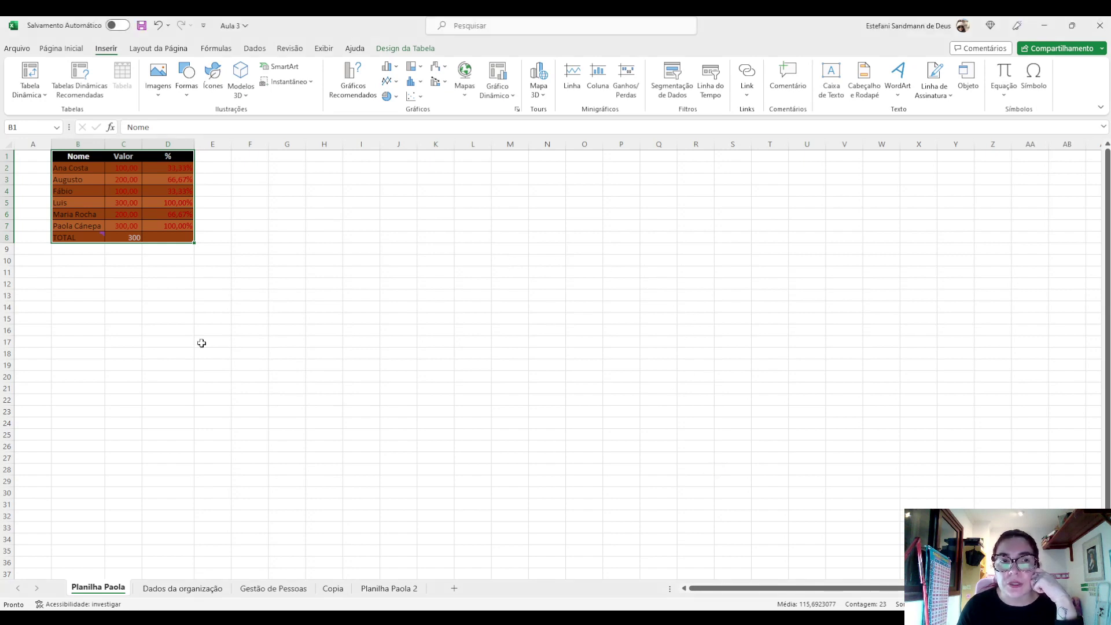
Recalculate the TOTAL cell C8 with AutoSum so that it covers all values in C2:C7.
{"action": "left_click", "coordinate": [168, 258]}
{"action": "left_click", "coordinate": [135, 238]}
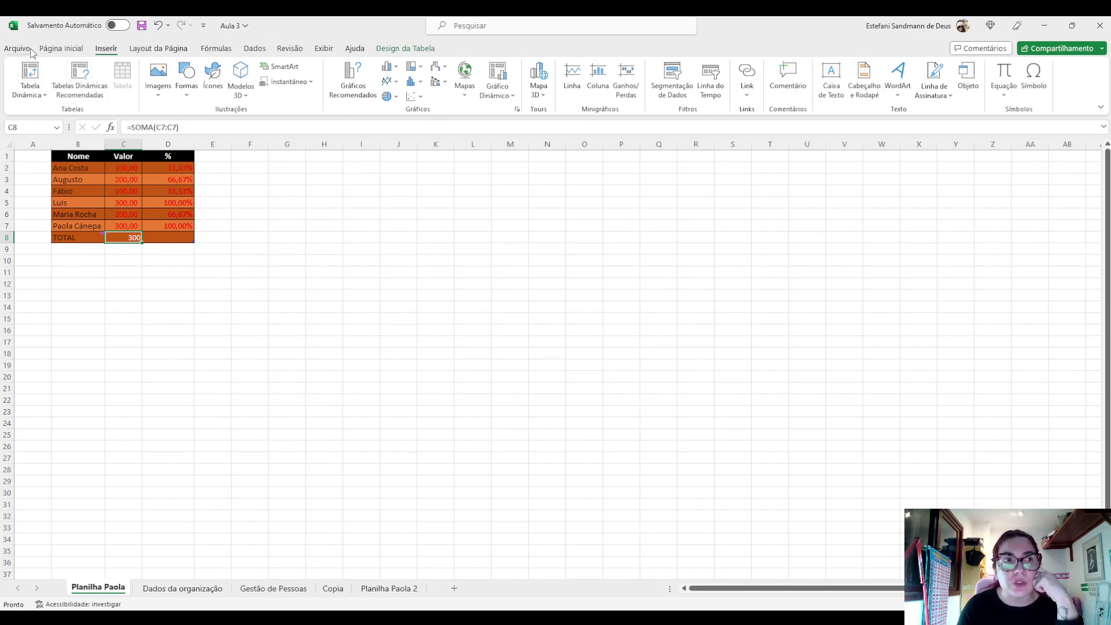
{"action": "left_click", "coordinate": [13, 53]}
{"action": "left_click", "coordinate": [13, 52]}
{"action": "left_click", "coordinate": [49, 50]}
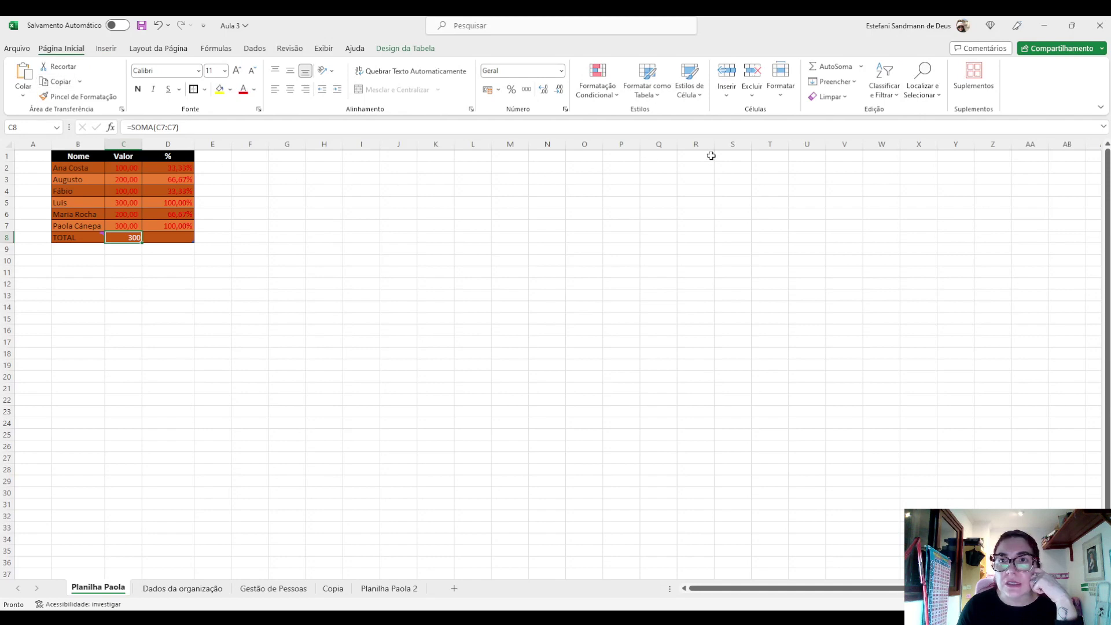
{"action": "left_click", "coordinate": [832, 70]}
{"action": "left_click", "coordinate": [832, 70]}
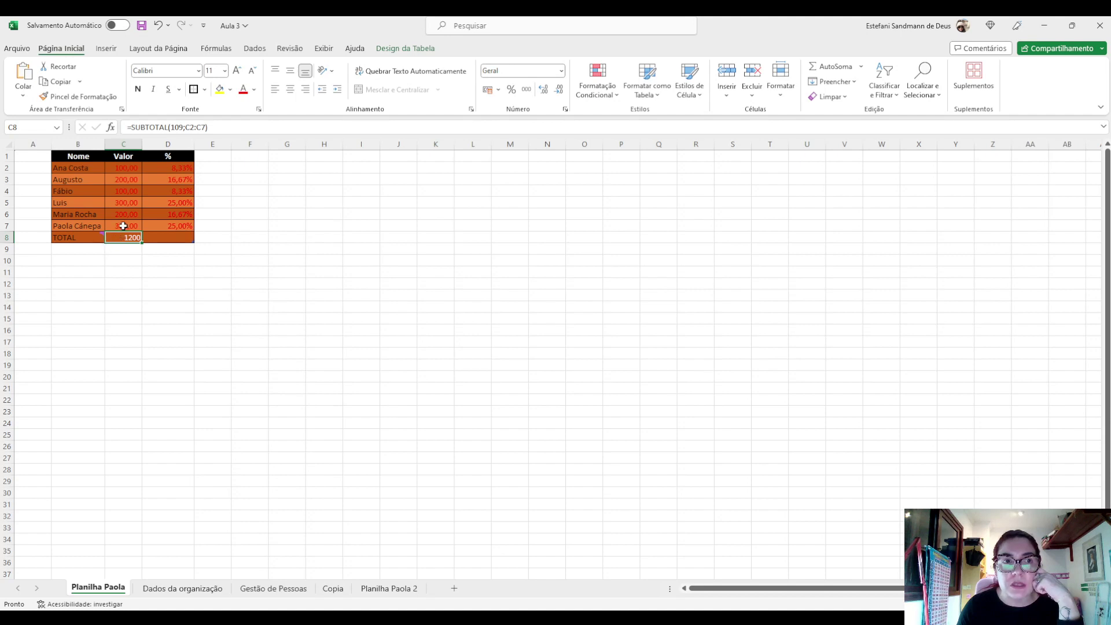
Look through the data tools and the chart recommendations for B1:D8, leaving the sheet without a chart.
{"action": "left_click_drag", "start_coordinate": [69, 157], "coordinate": [174, 240]}
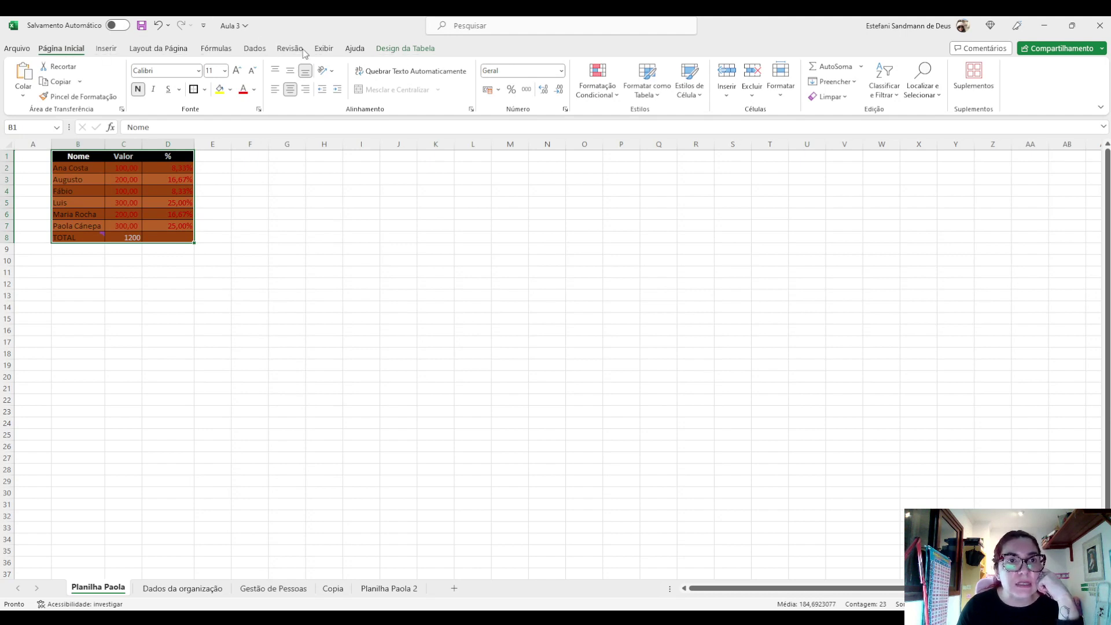
{"action": "left_click", "coordinate": [249, 48]}
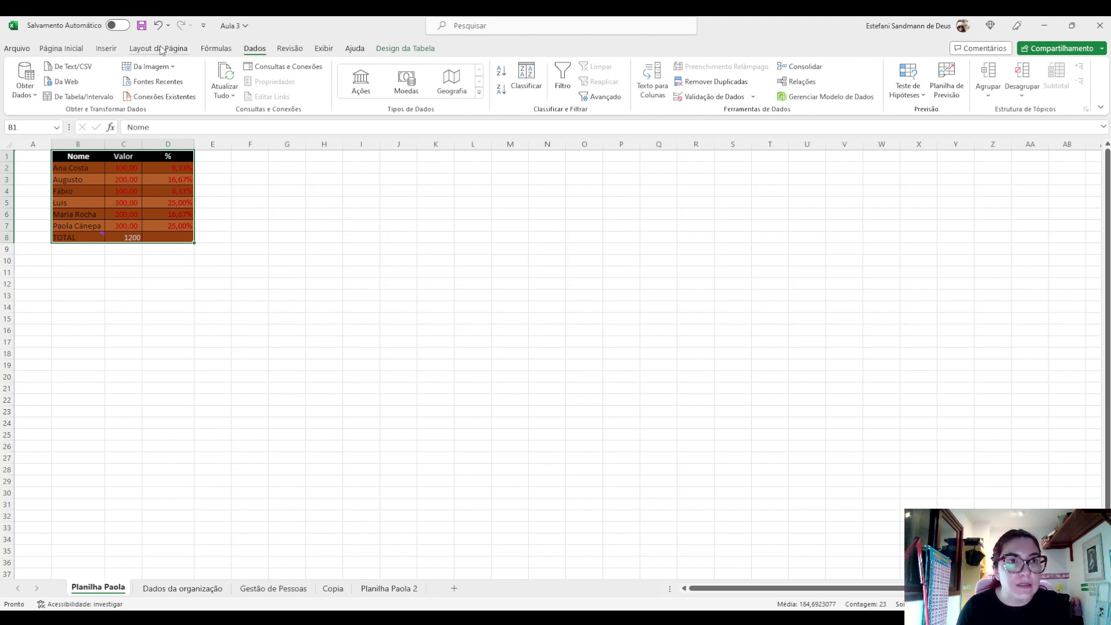
{"action": "left_click", "coordinate": [211, 49]}
{"action": "left_click", "coordinate": [354, 48]}
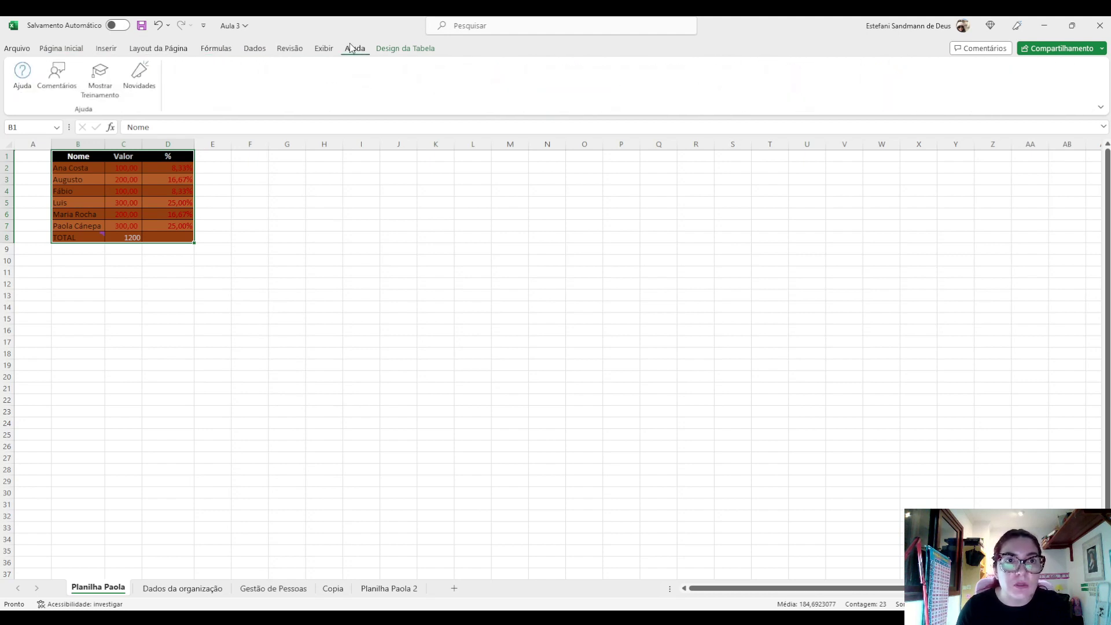
{"action": "left_click", "coordinate": [255, 49]}
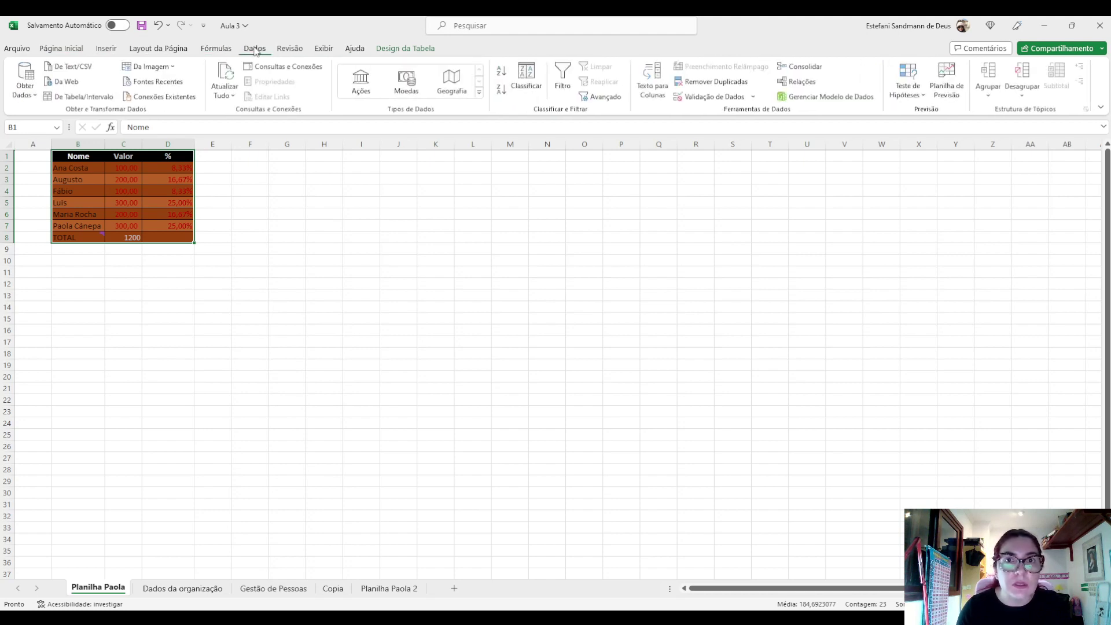
{"action": "left_click", "coordinate": [104, 49]}
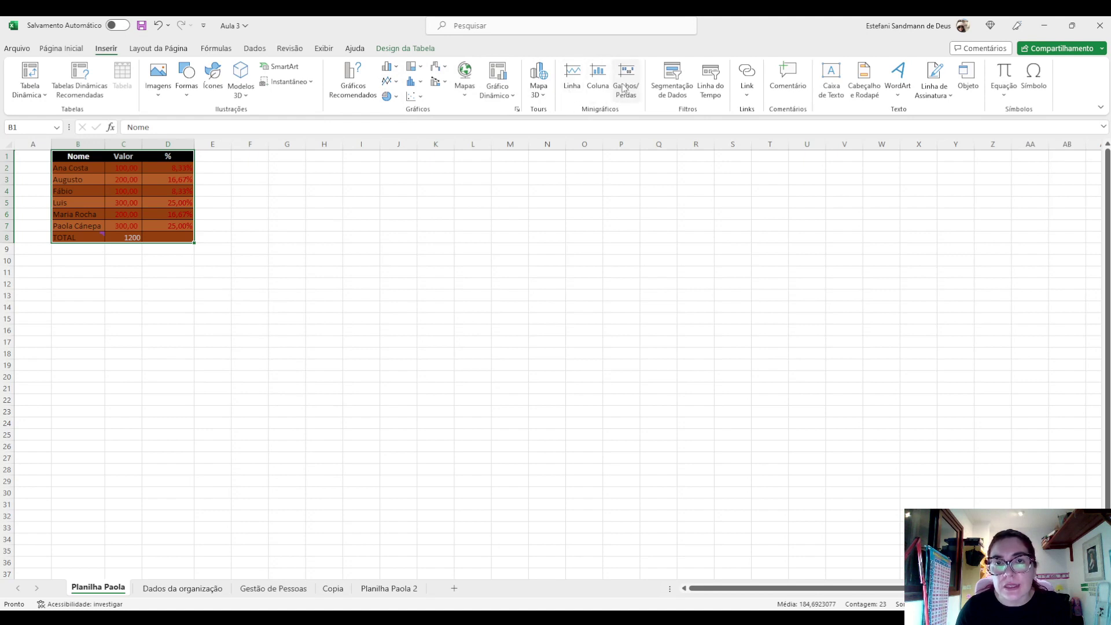
{"action": "left_click", "coordinate": [351, 86]}
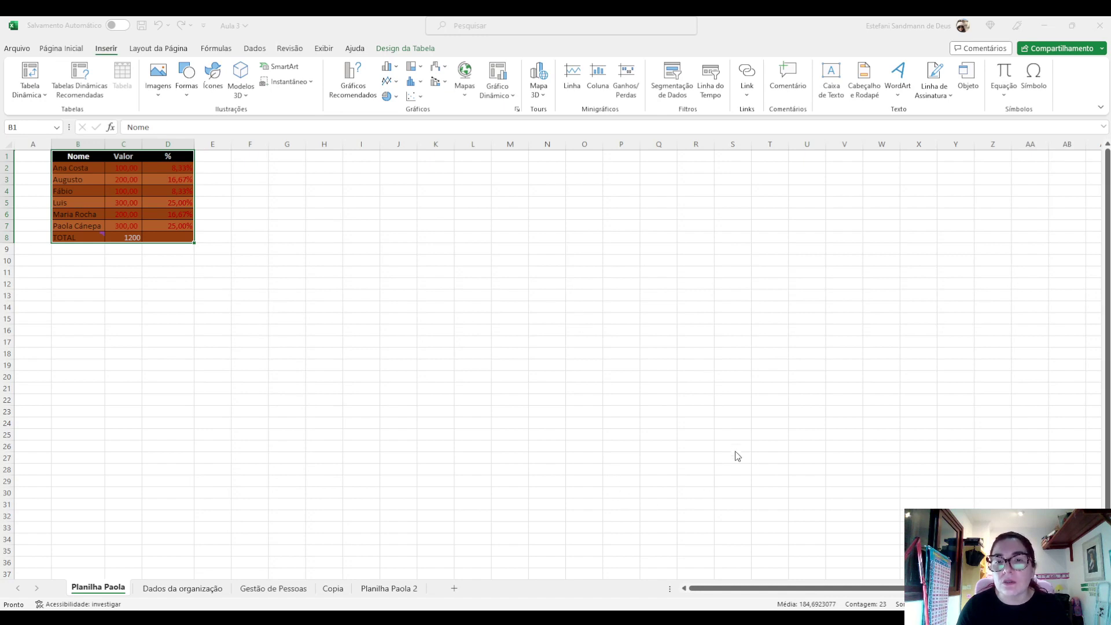
{"action": "left_click", "coordinate": [727, 467]}
{"action": "left_click", "coordinate": [407, 283]}
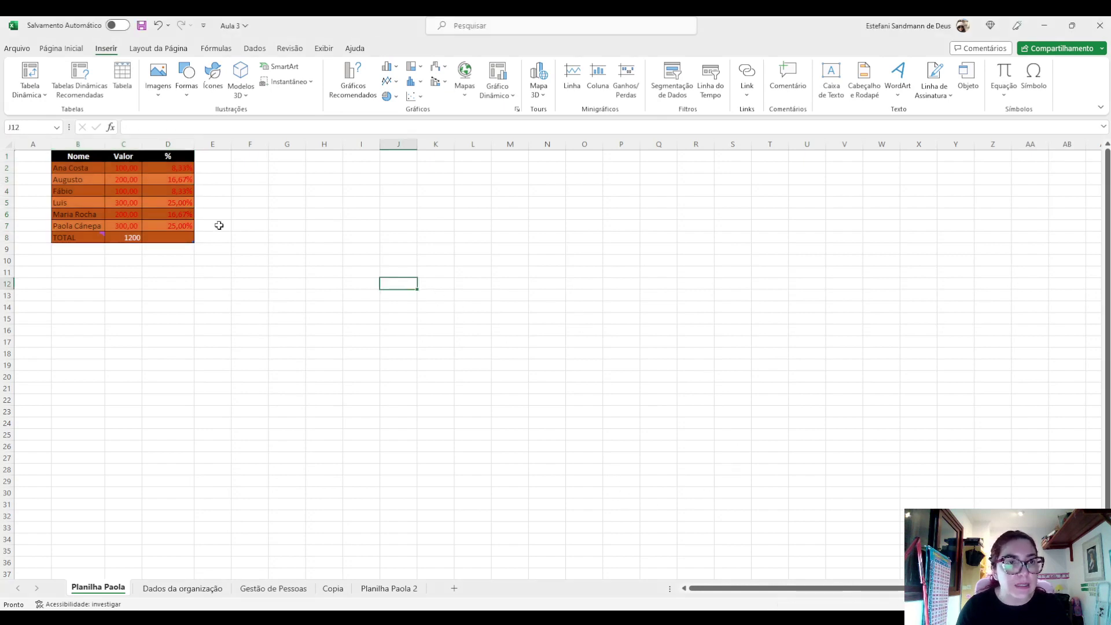
Insert a recommended bar chart of the Nome and Valor columns from B1:C8, including the TOTAL row.
{"action": "left_click_drag", "start_coordinate": [81, 156], "coordinate": [120, 237]}
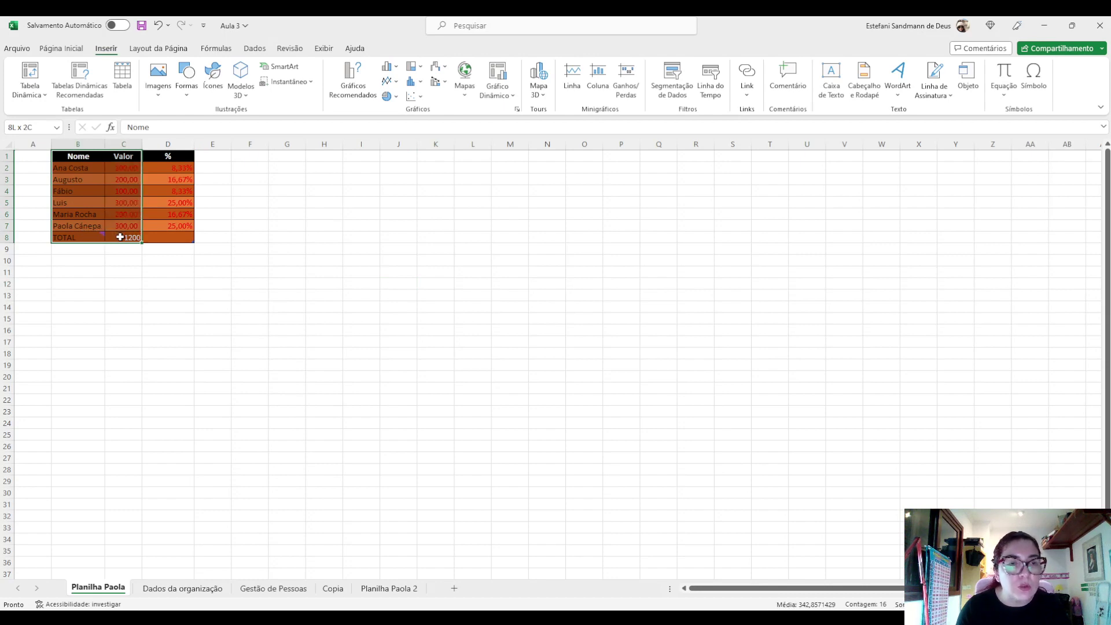
{"action": "left_click", "coordinate": [360, 88]}
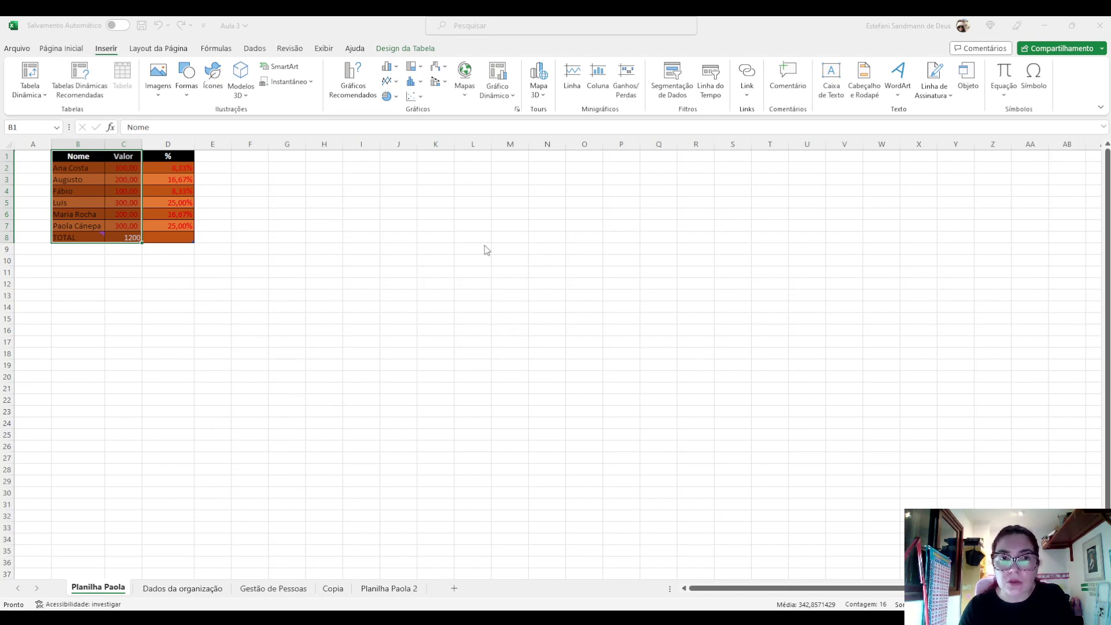
{"action": "left_click", "coordinate": [682, 474]}
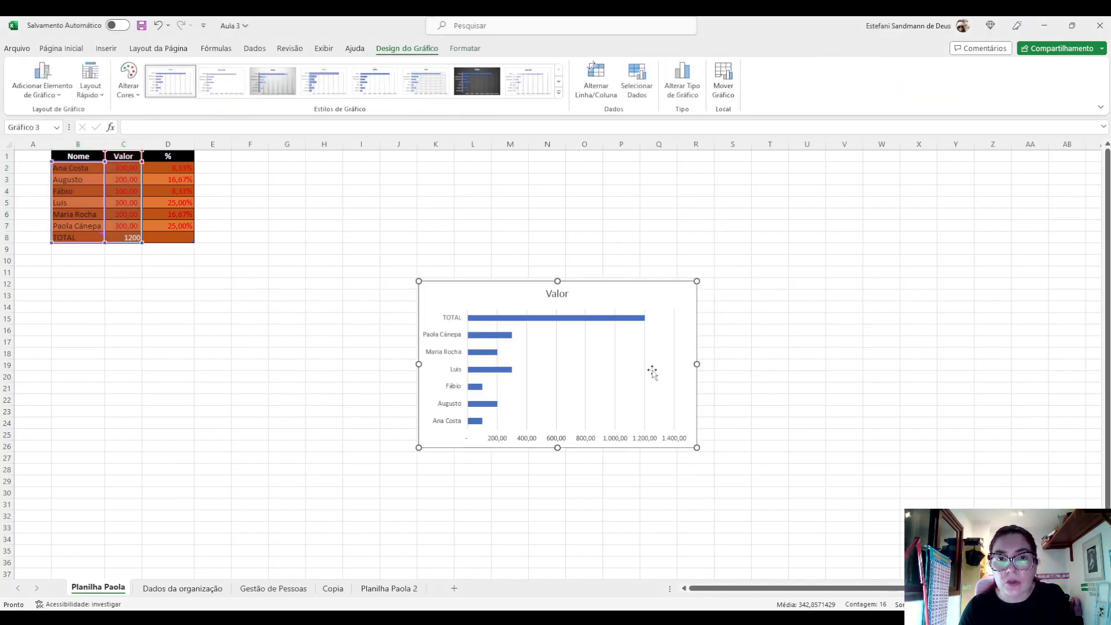
Shift the plot area inside the bar chart and move the whole chart up to about J3:Q17.
{"action": "left_click_drag", "start_coordinate": [639, 359], "coordinate": [702, 280]}
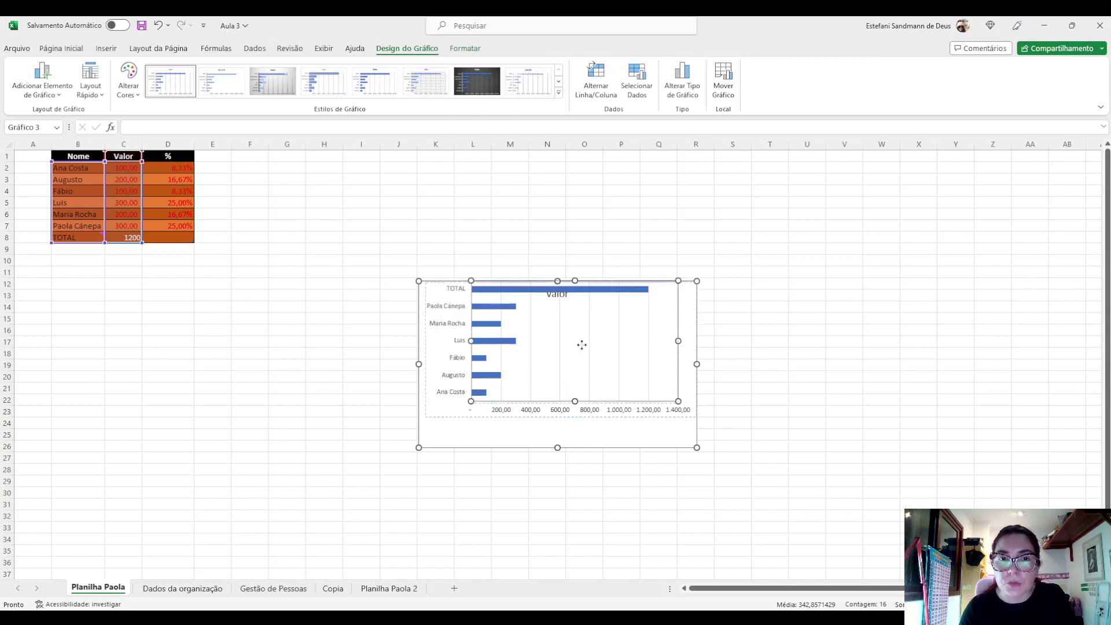
{"action": "left_click_drag", "start_coordinate": [580, 342], "coordinate": [582, 356]}
{"action": "left_click", "coordinate": [769, 340]}
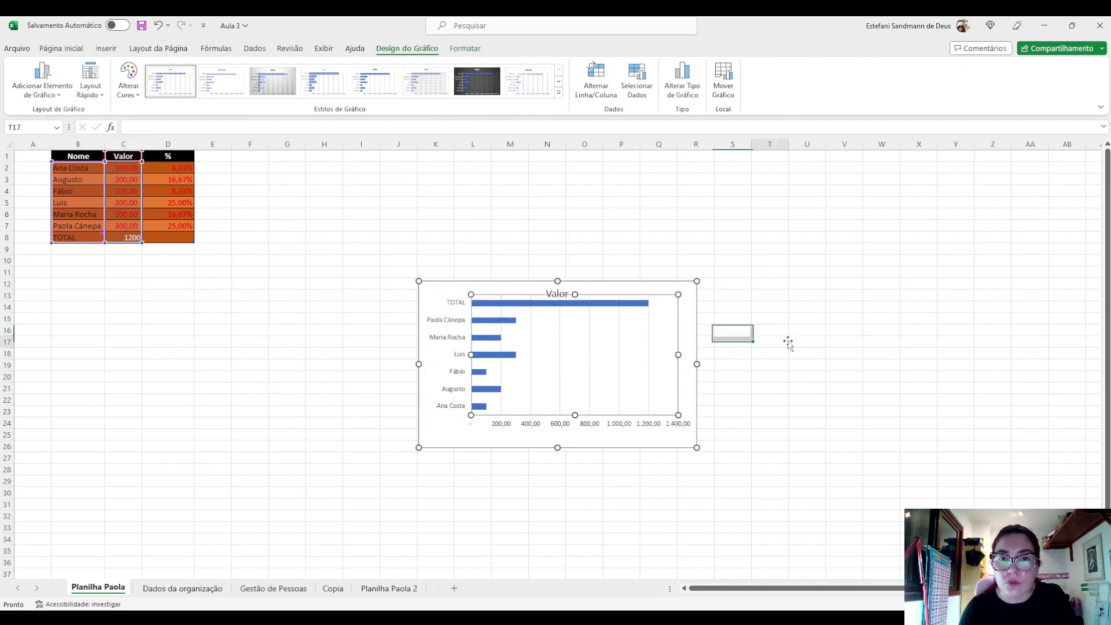
{"action": "left_click", "coordinate": [687, 322]}
{"action": "left_click_drag", "start_coordinate": [686, 293], "coordinate": [648, 188]}
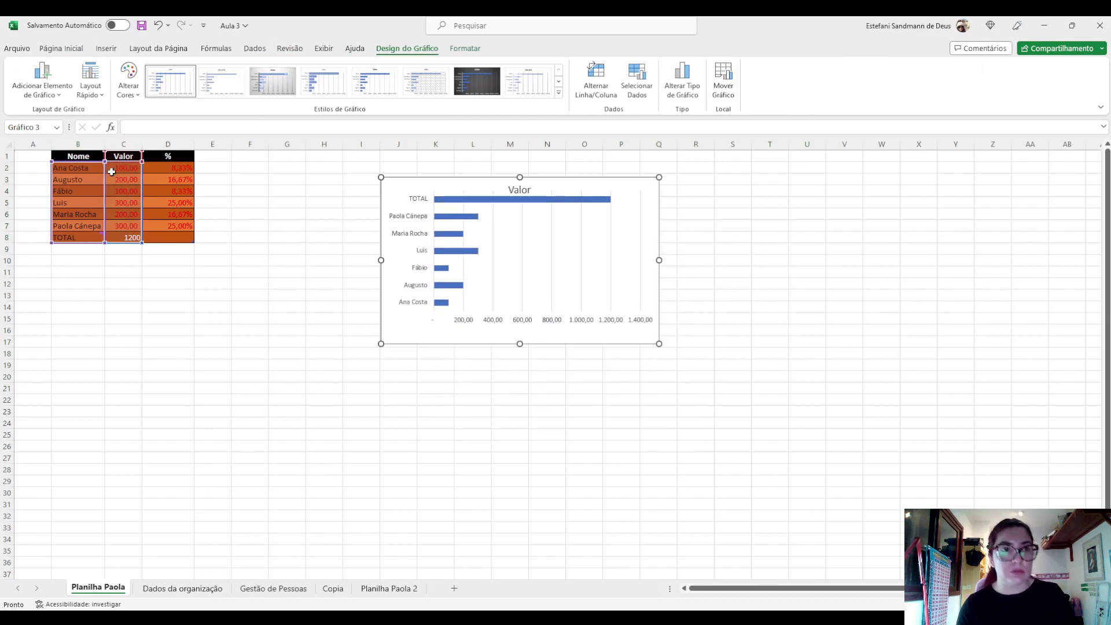
Insert a recommended pie chart of Nome and Valor from B1:C7, without the TOTAL row, and place it below the table.
{"action": "left_click", "coordinate": [72, 169]}
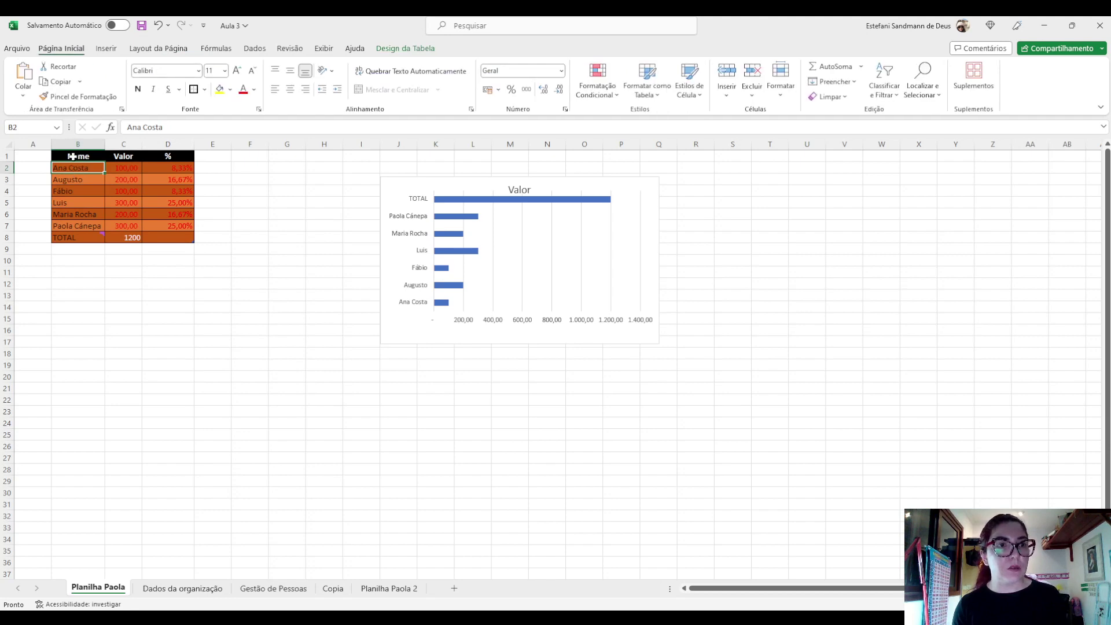
{"action": "left_click_drag", "start_coordinate": [74, 155], "coordinate": [124, 225]}
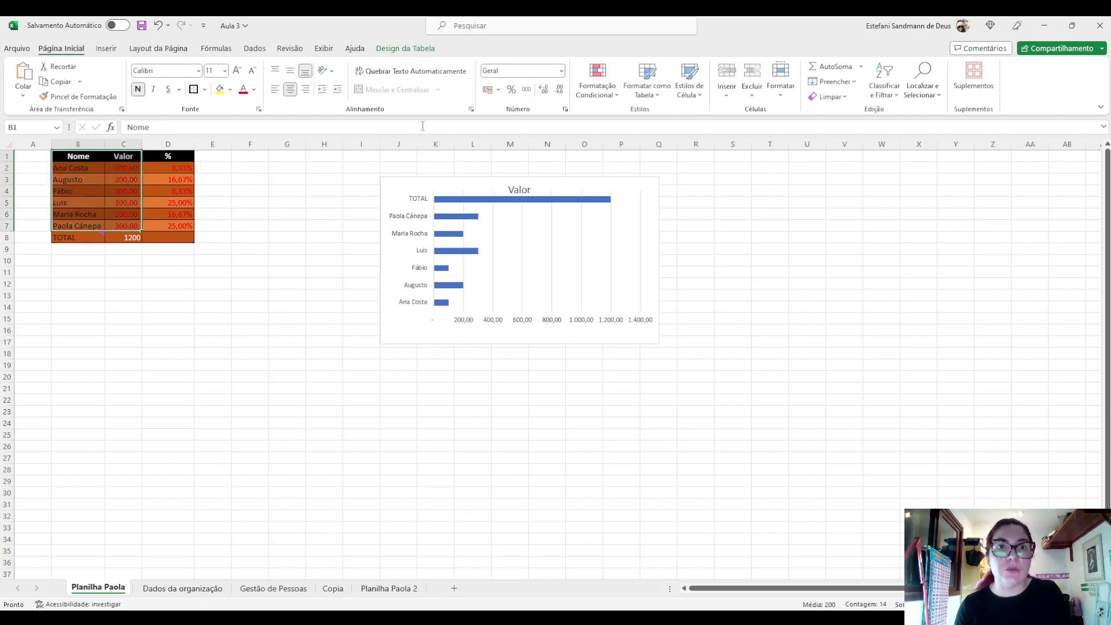
{"action": "left_click", "coordinate": [105, 49]}
{"action": "left_click", "coordinate": [347, 81]}
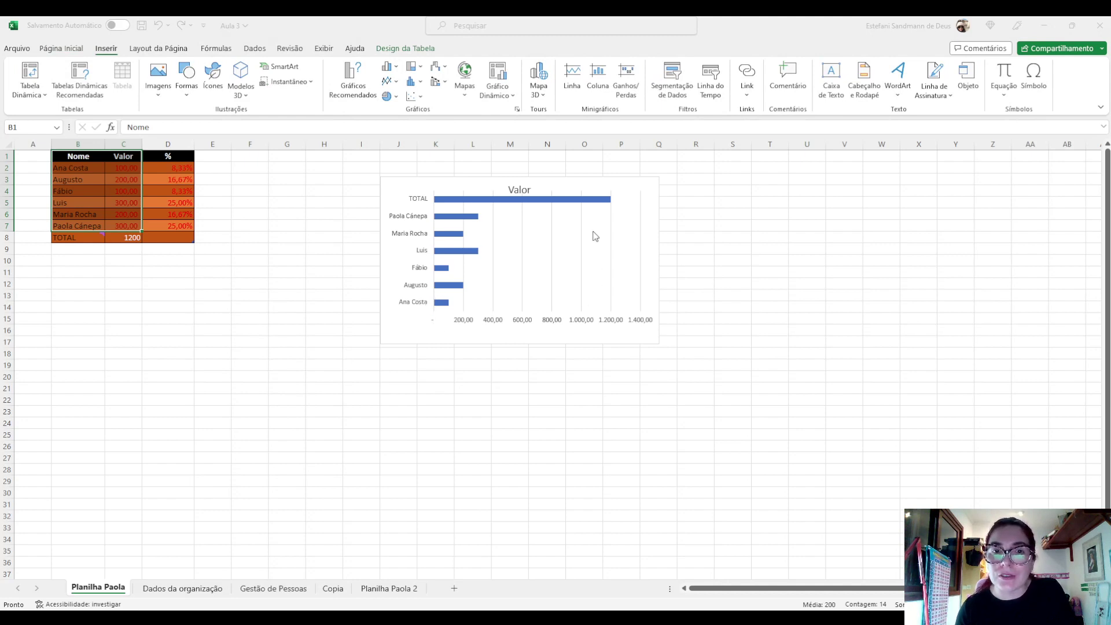
{"action": "left_click", "coordinate": [661, 474]}
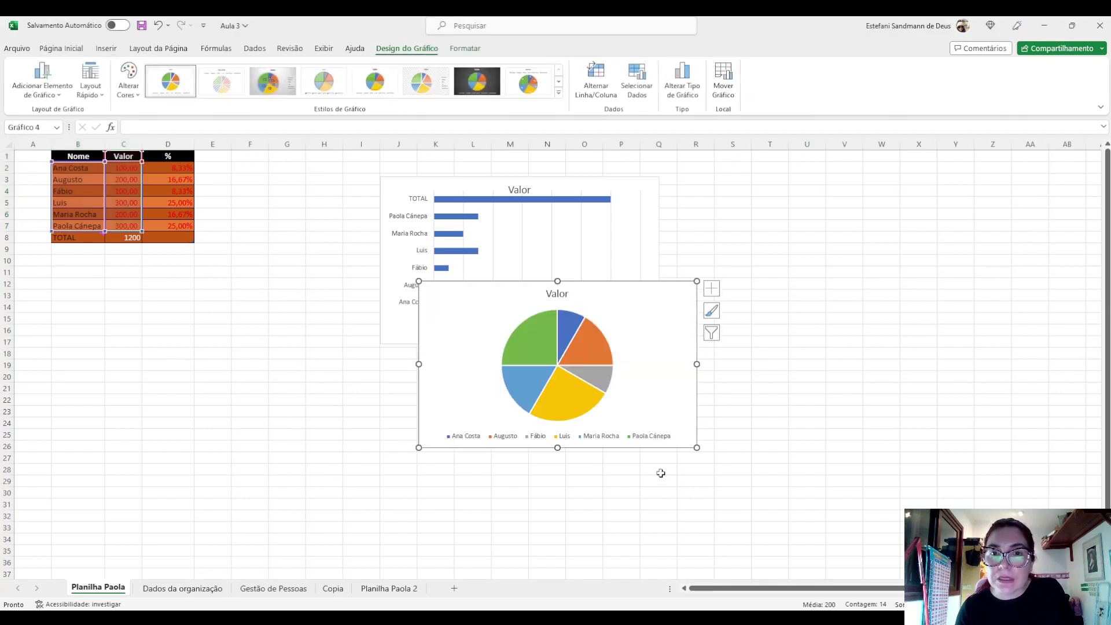
{"action": "left_click_drag", "start_coordinate": [655, 319], "coordinate": [331, 330]}
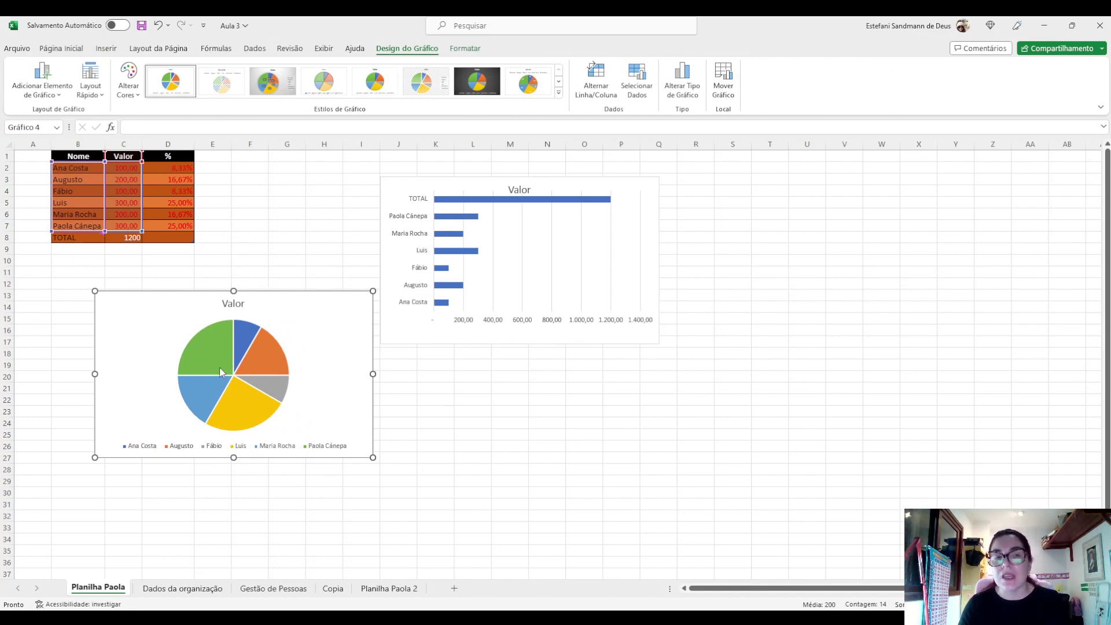
Insert a recommended funnel chart of Nome and % from B1:B7 and D1:D7, and move it to about R6:Z20.
{"action": "left_click", "coordinate": [131, 239]}
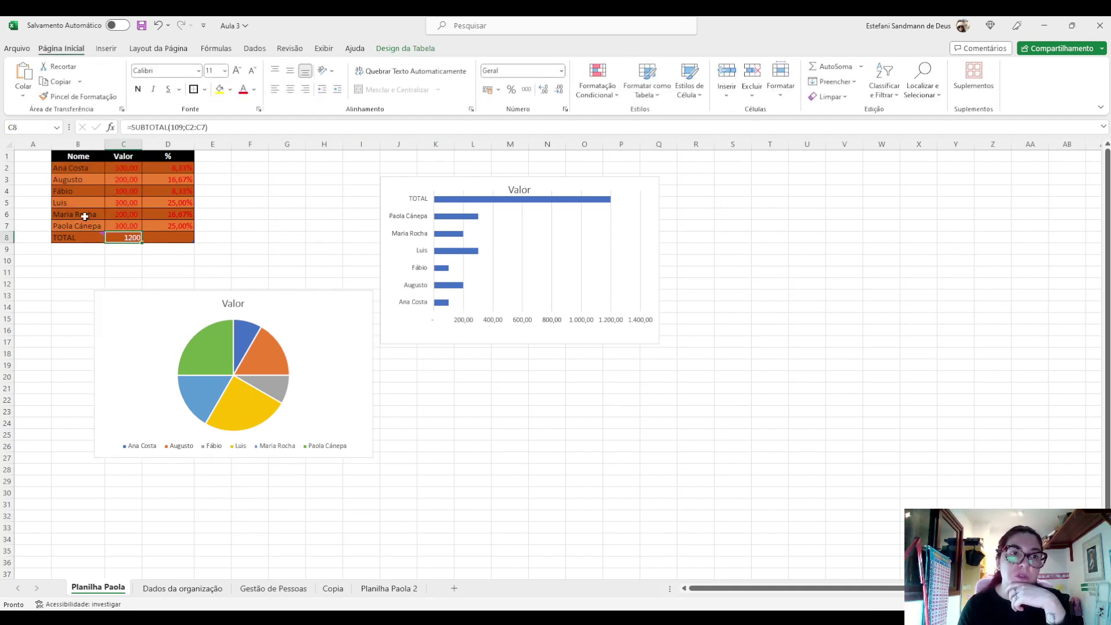
{"action": "left_click_drag", "start_coordinate": [81, 156], "coordinate": [84, 232]}
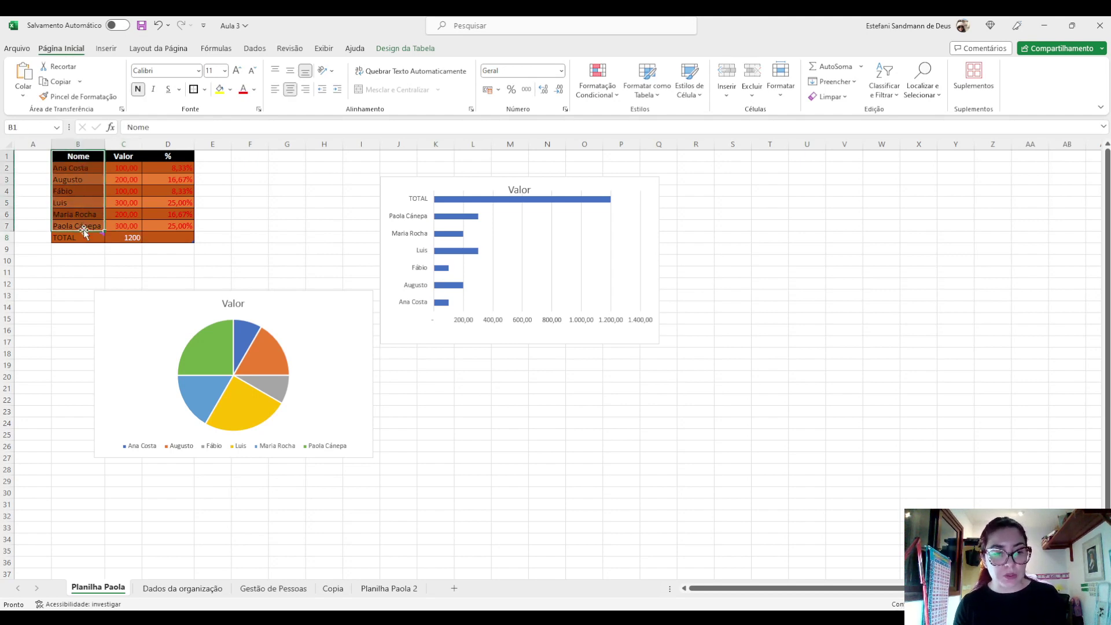
{"action": "left_click_drag", "start_coordinate": [171, 157], "coordinate": [170, 165]}
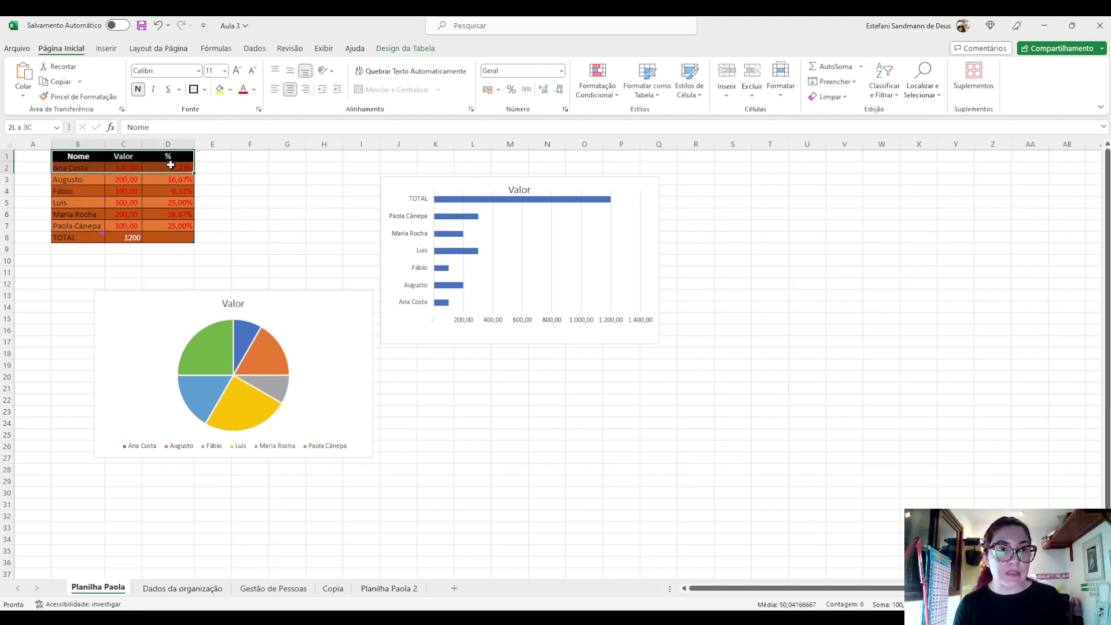
{"action": "left_click", "coordinate": [85, 157]}
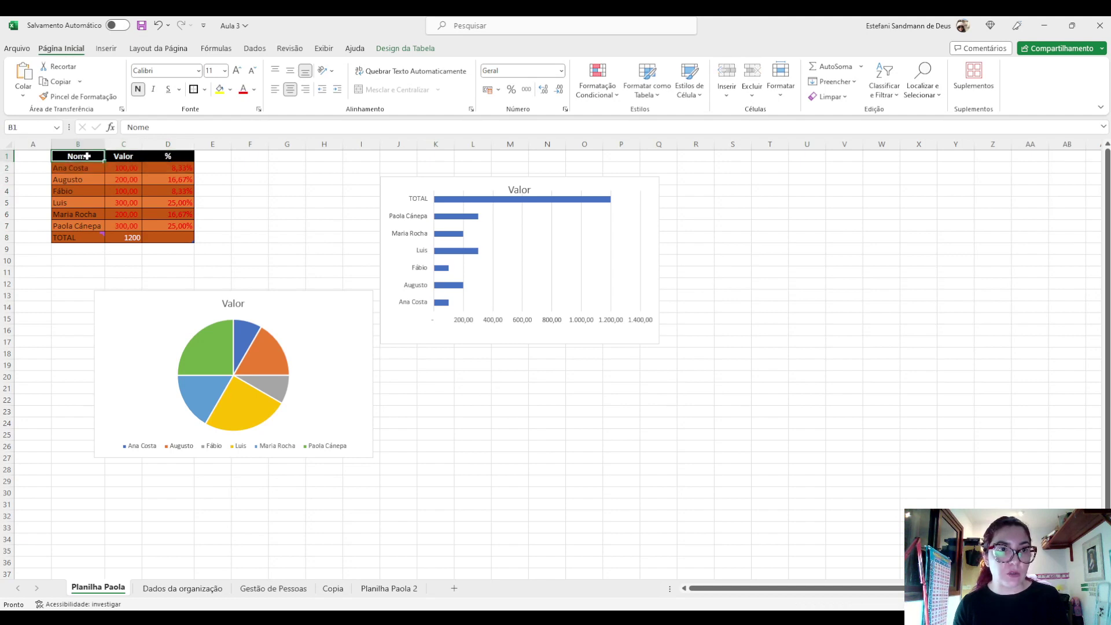
{"action": "left_click_drag", "start_coordinate": [87, 158], "coordinate": [81, 224]}
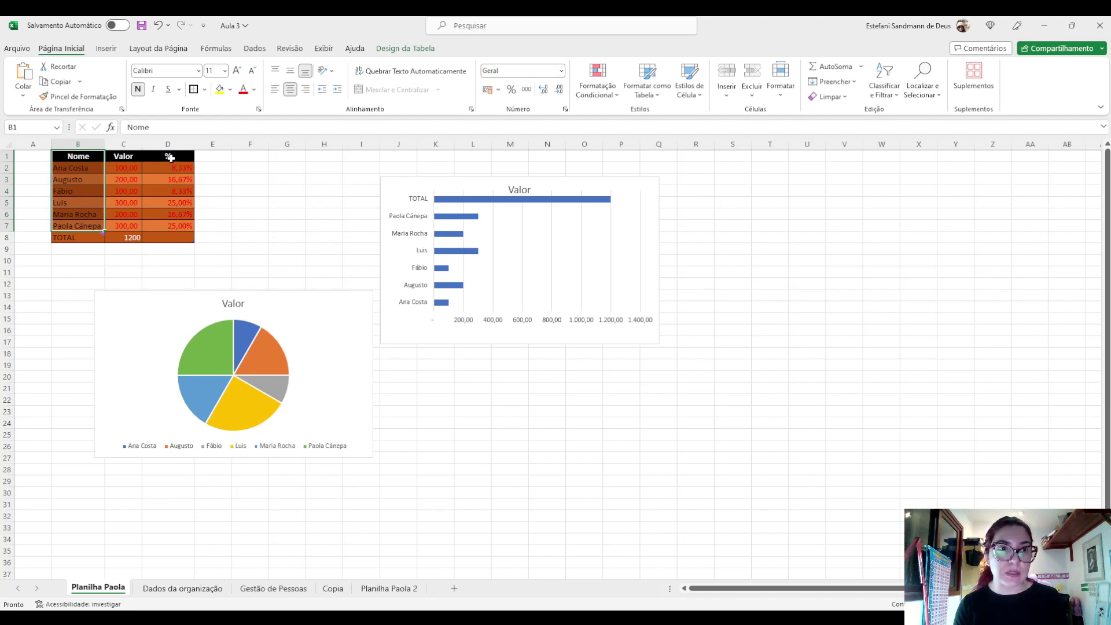
{"action": "left_click_drag", "start_coordinate": [169, 157], "coordinate": [172, 223]}
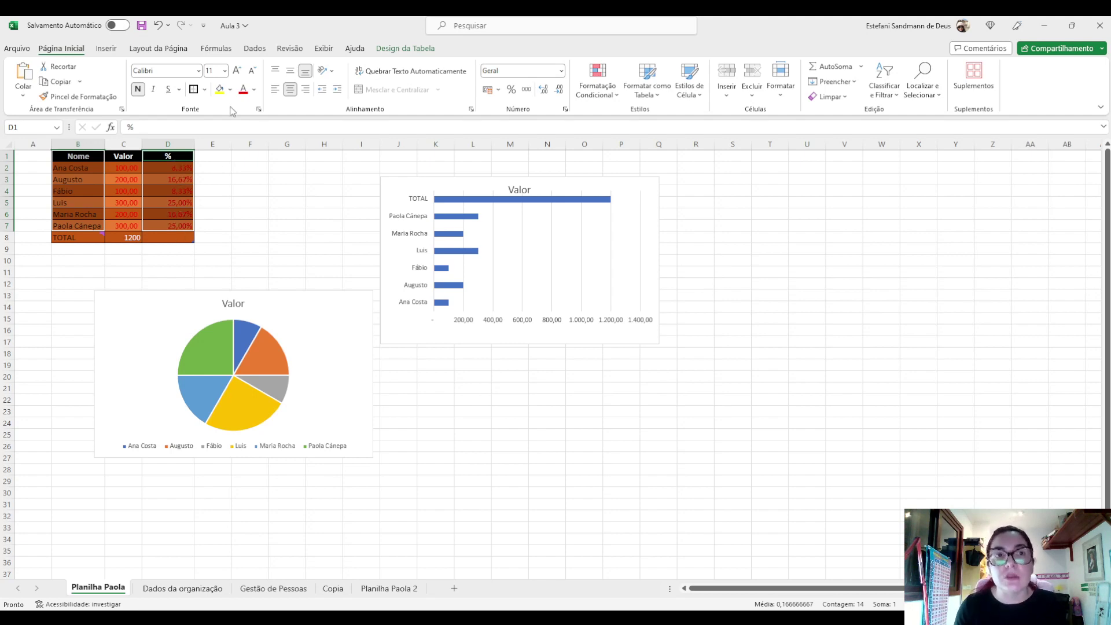
{"action": "left_click", "coordinate": [106, 49]}
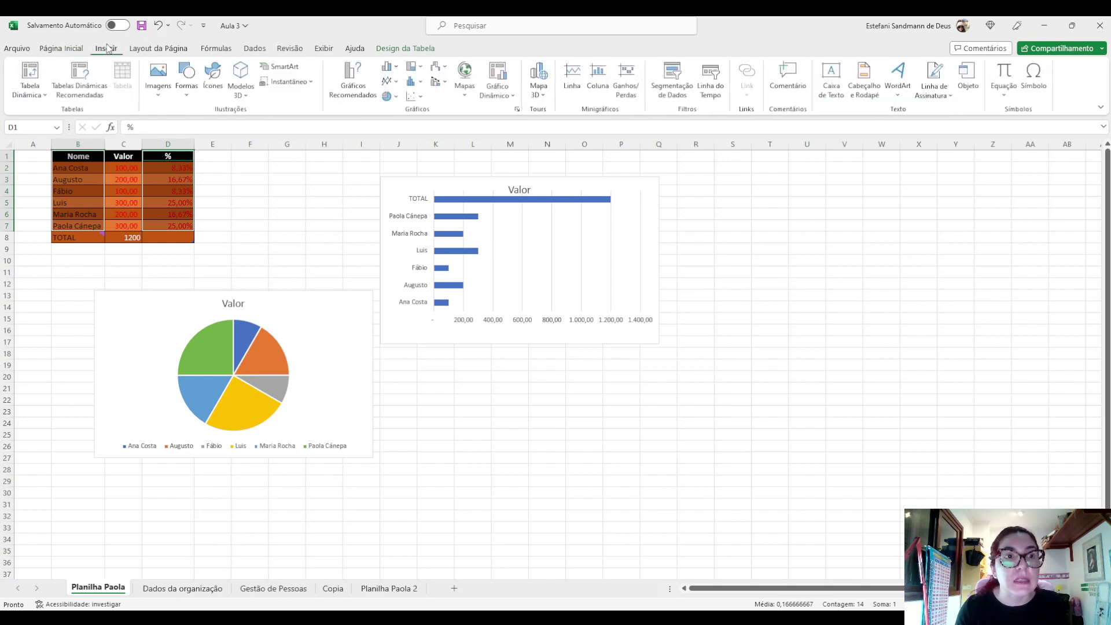
{"action": "left_click", "coordinate": [352, 71]}
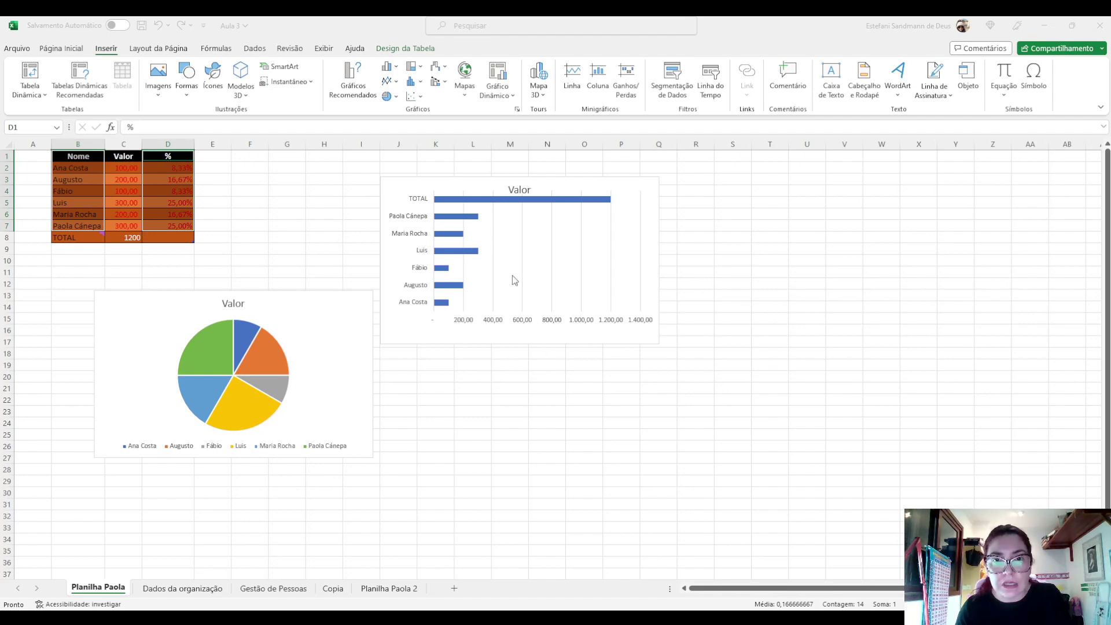
{"action": "left_click", "coordinate": [673, 478]}
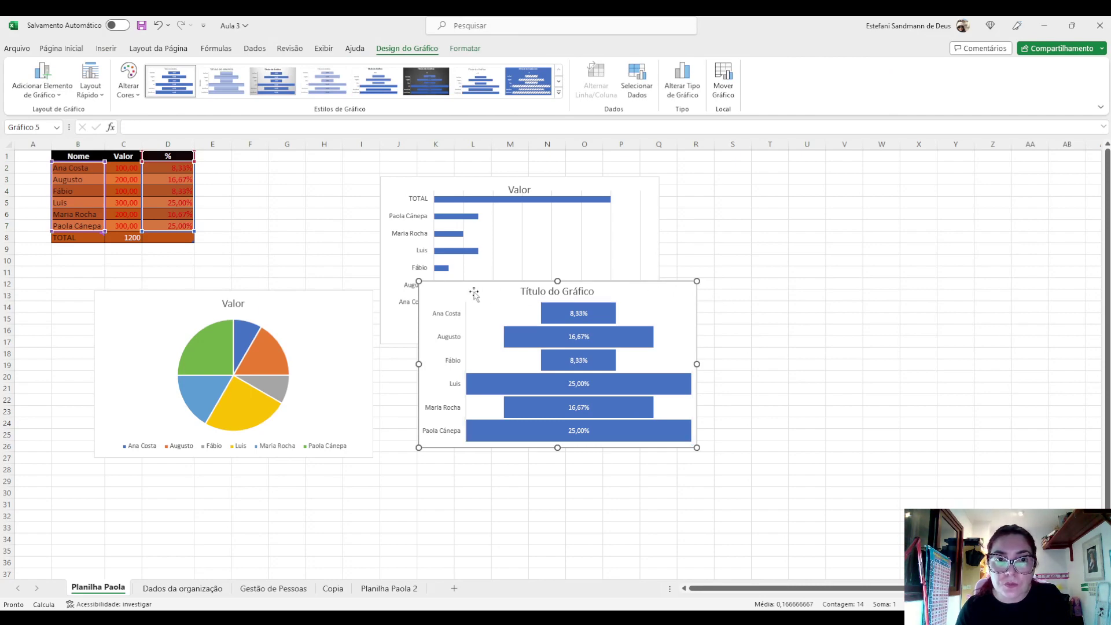
{"action": "left_click_drag", "start_coordinate": [452, 290], "coordinate": [738, 215]}
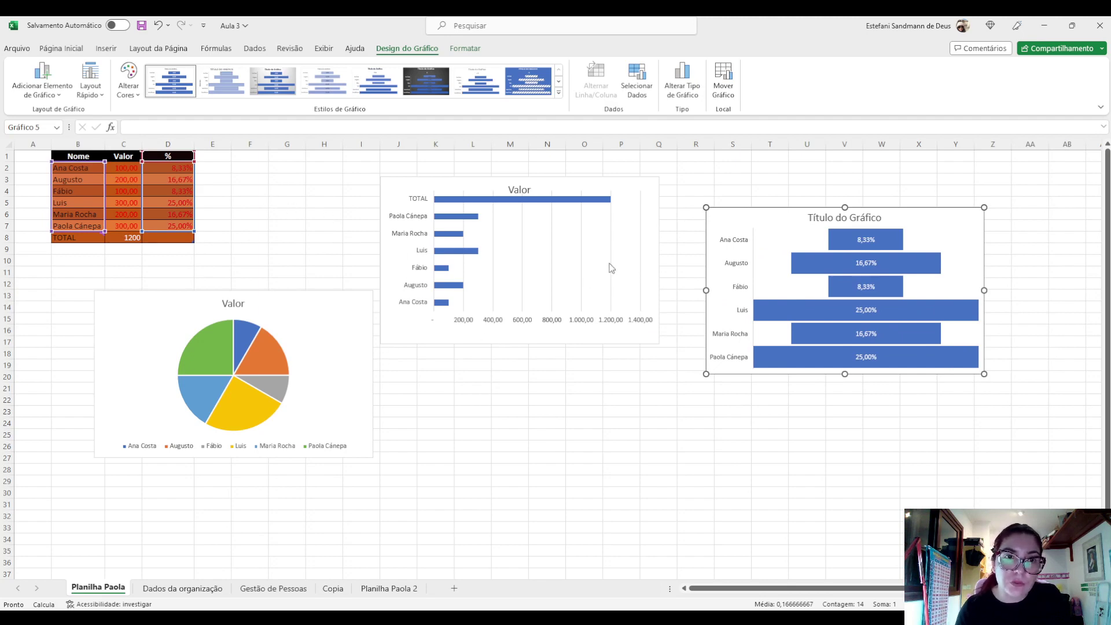
Restyle the pie chart with white percentage labels inside the slices, a bottom legend, and the multicolour palette starting with orange, yellow and green.
{"action": "left_click", "coordinate": [400, 180]}
{"action": "left_click", "coordinate": [652, 195]}
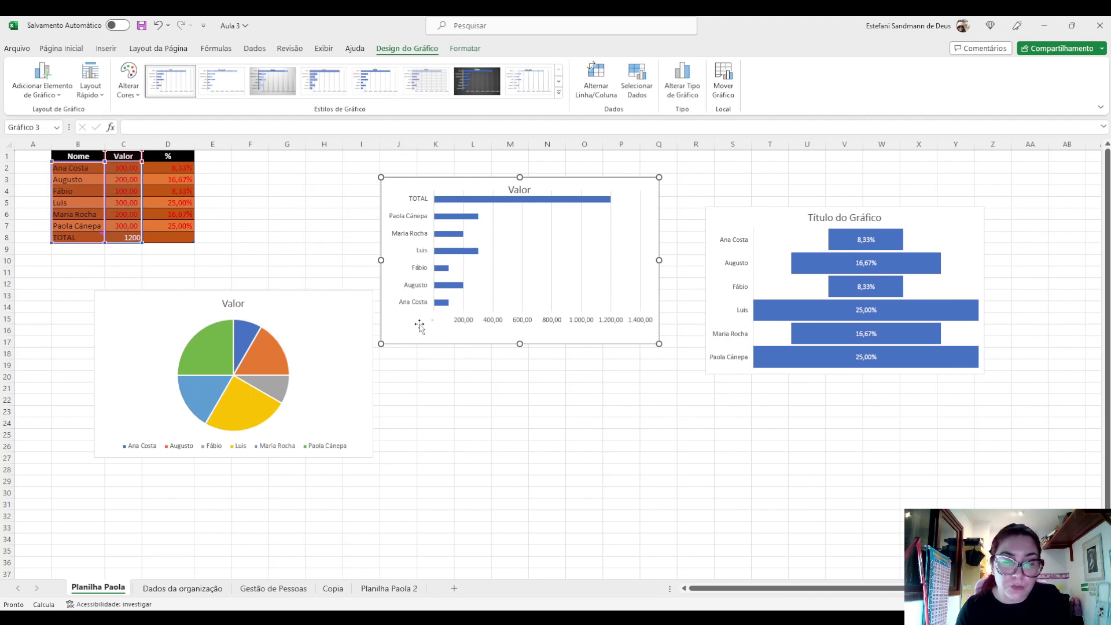
{"action": "left_click", "coordinate": [327, 318]}
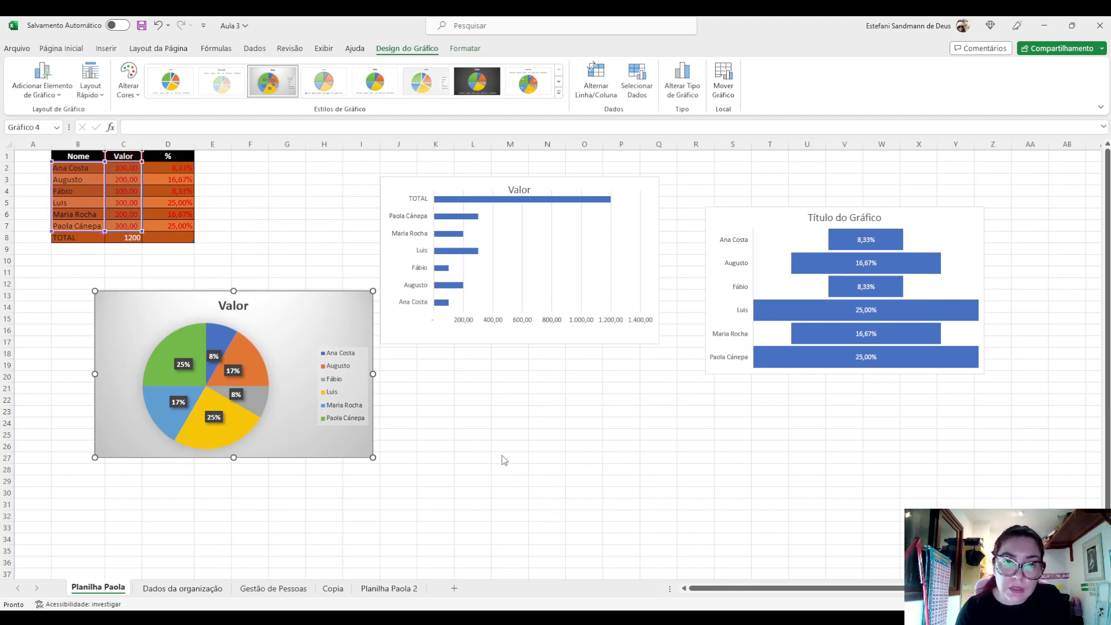
{"action": "key", "text": "ctrl+z"}
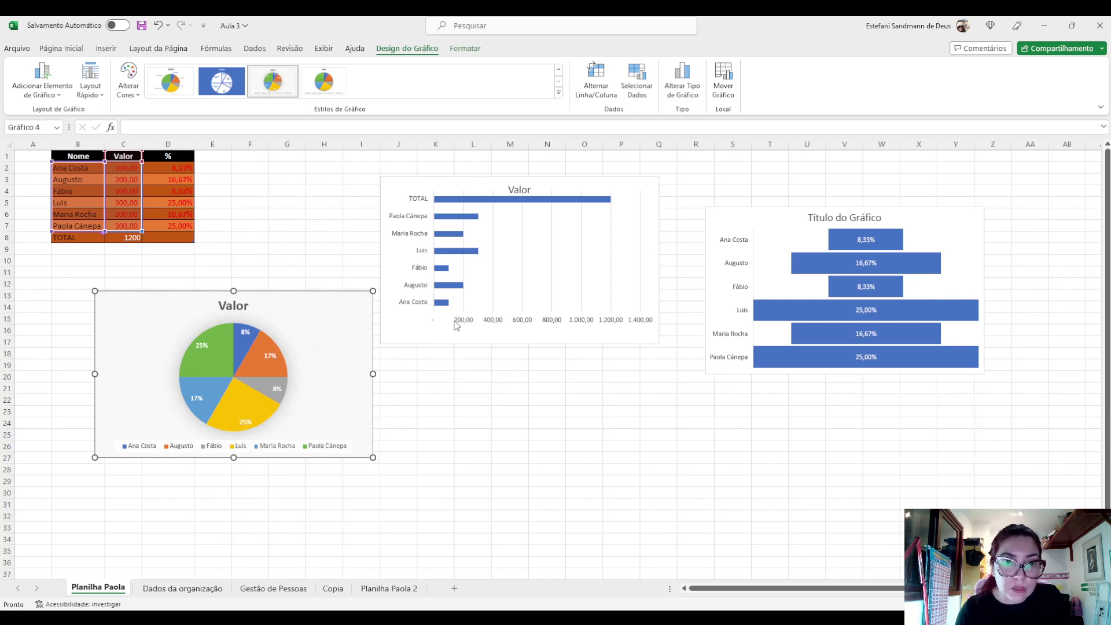
{"action": "key", "text": "ctrl+z"}
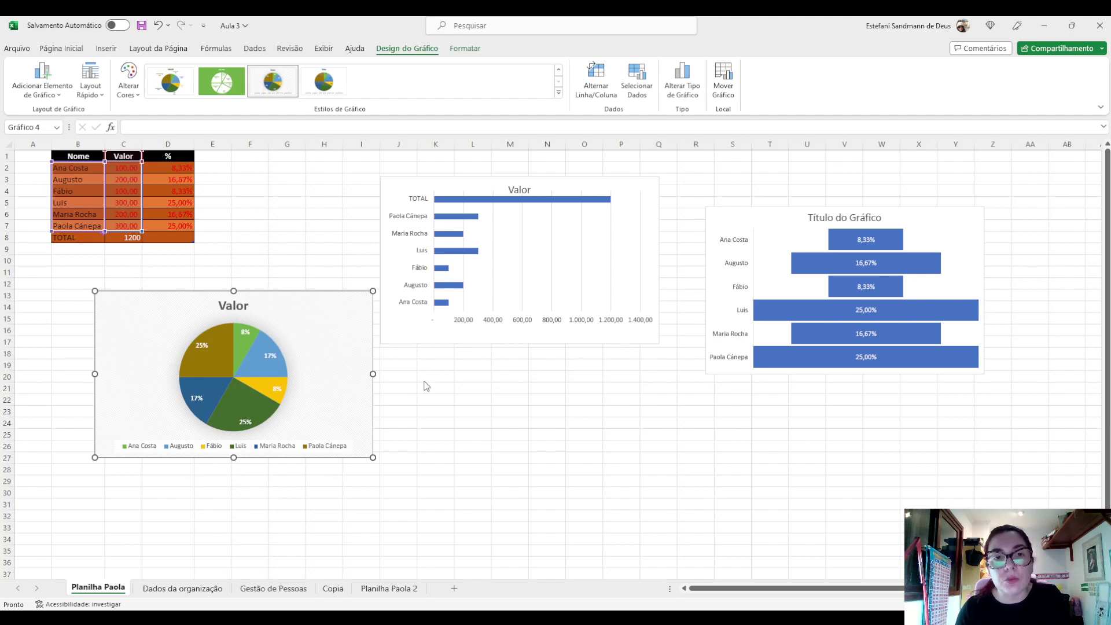
{"action": "key", "text": "ctrl+y"}
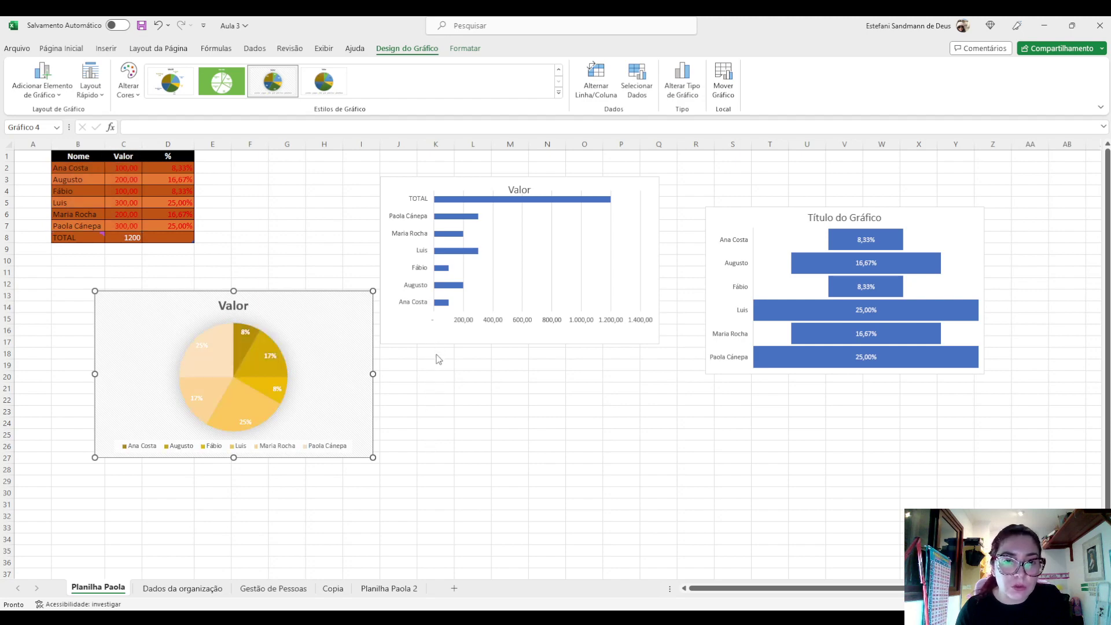
{"action": "left_click", "coordinate": [425, 392]}
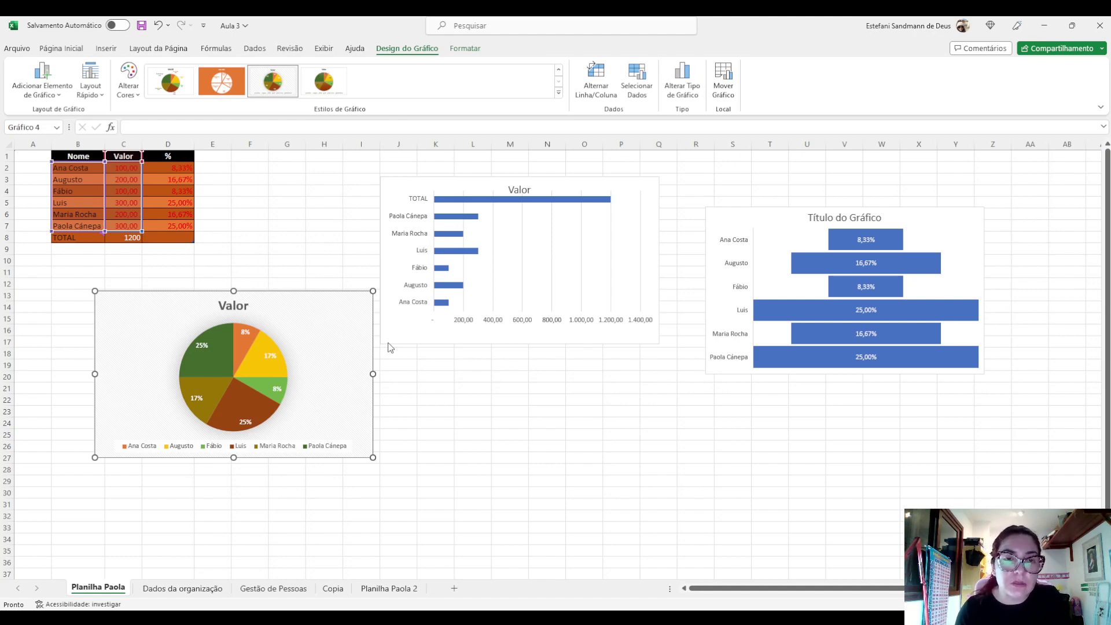
Recolour the funnel chart's bars green.
{"action": "left_click", "coordinate": [771, 226]}
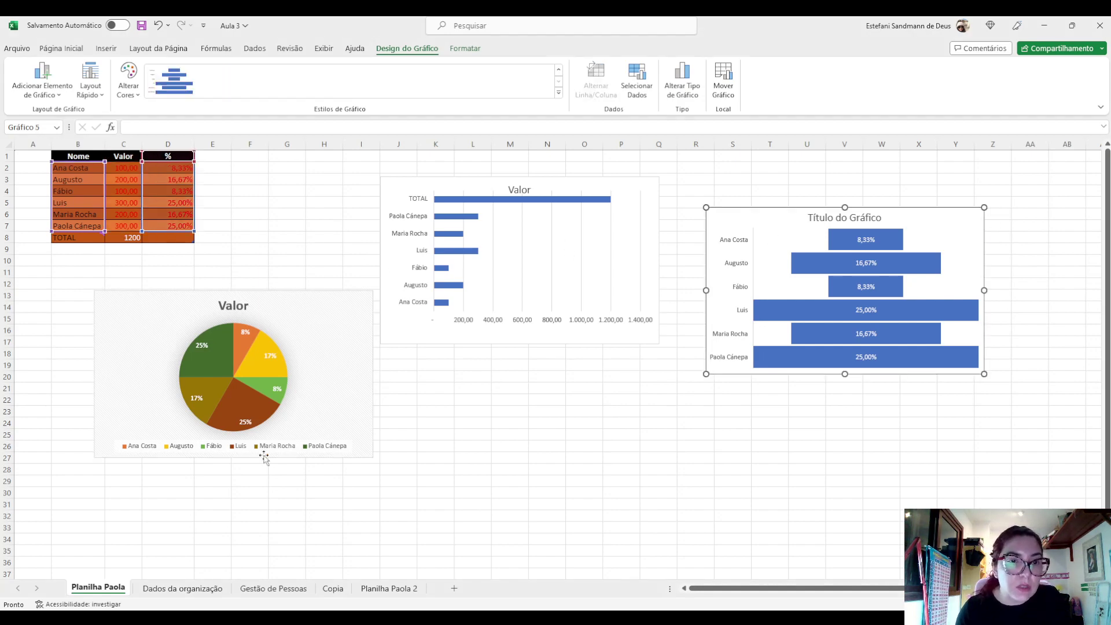
{"action": "left_click", "coordinate": [1000, 246]}
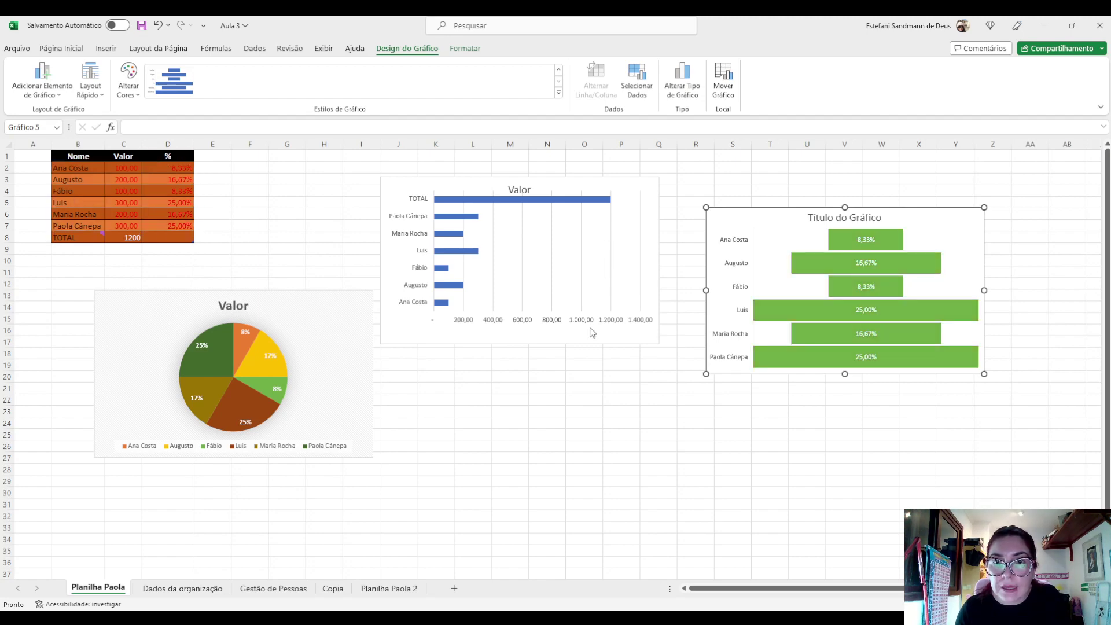
{"action": "left_click", "coordinate": [964, 242]}
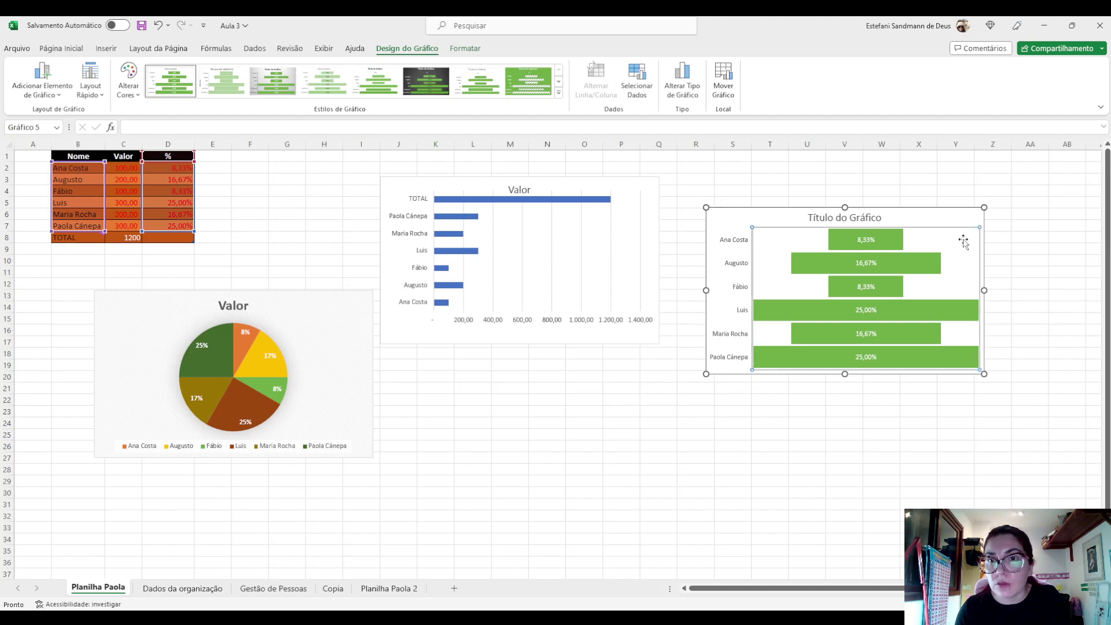
{"action": "left_click", "coordinate": [960, 219]}
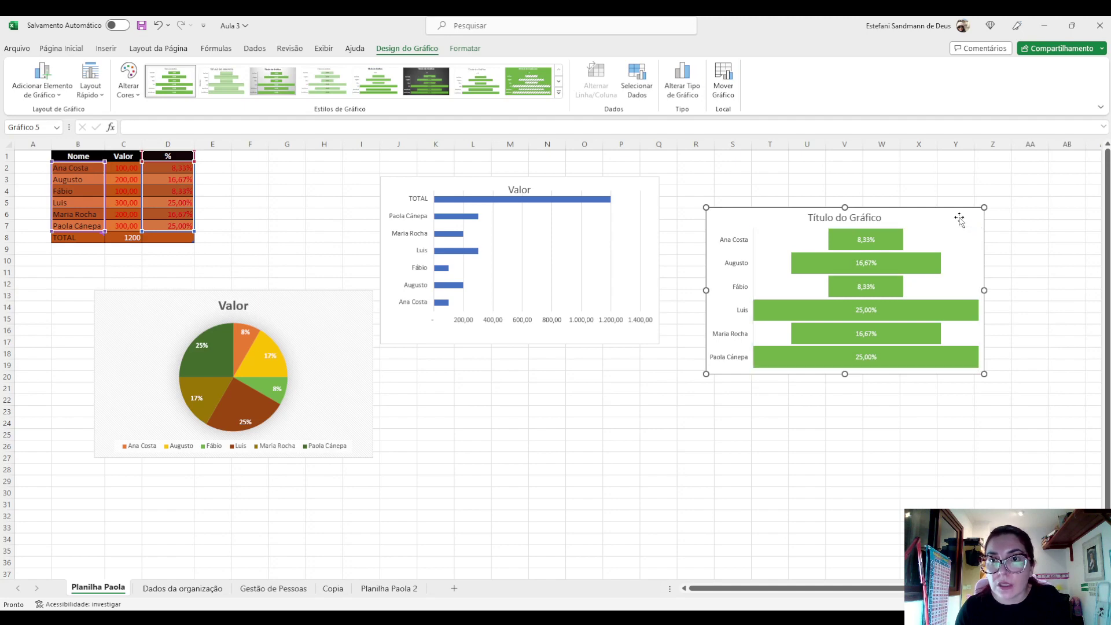
Replace the funnel chart's placeholder title with the name of the active sheet, correcting its spelling and capitalization.
{"action": "left_click", "coordinate": [814, 222]}
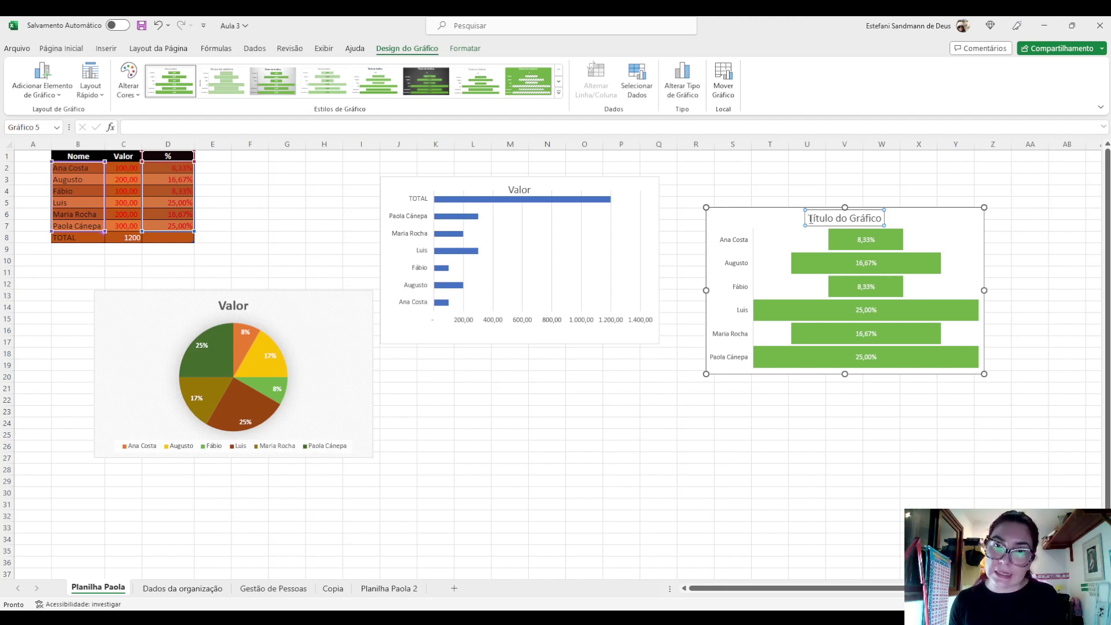
{"action": "left_click_drag", "start_coordinate": [810, 219], "coordinate": [883, 211]}
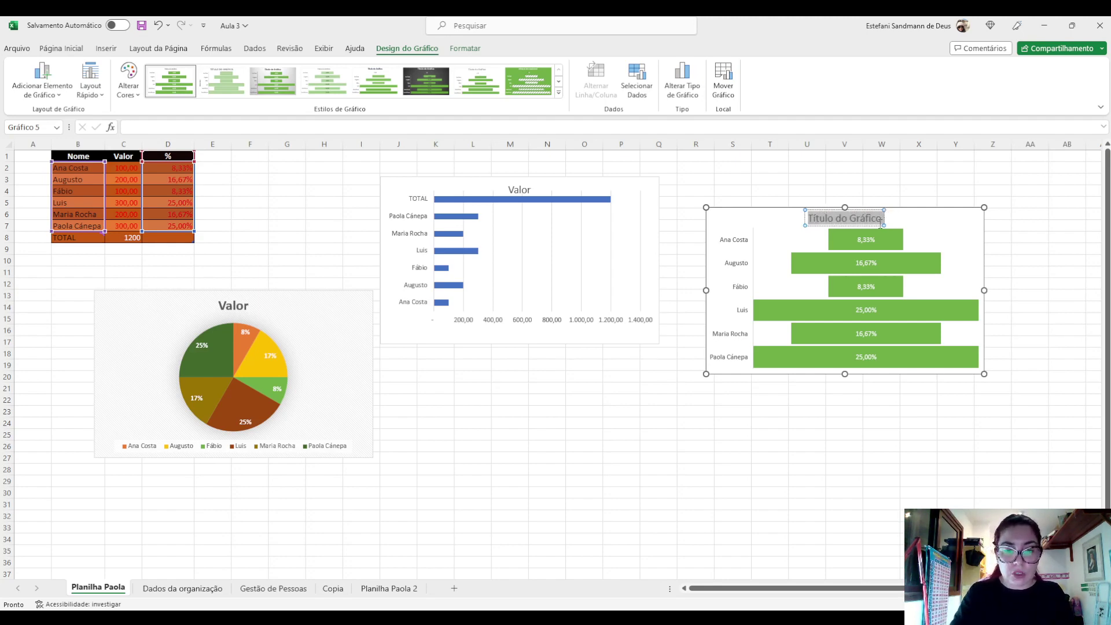
{"action": "type", "text": "PLaniljha"}
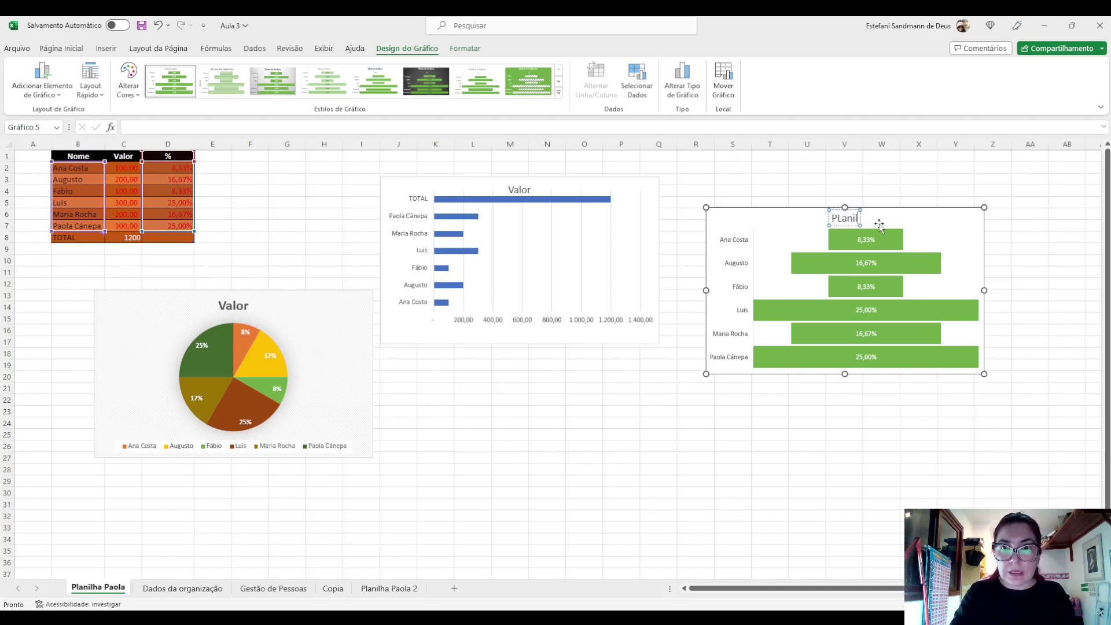
{"action": "key", "text": "BackSpace"}
{"action": "key", "text": "BackSpace"}
{"action": "key", "text": "BackSpace"}
{"action": "type", "text": "h"}
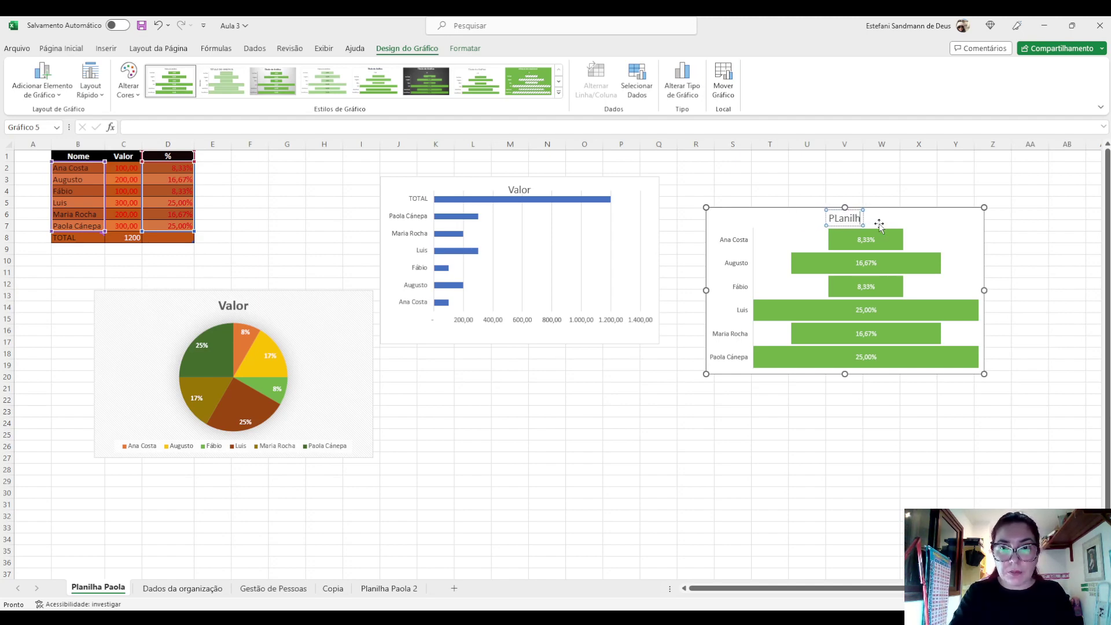
{"action": "type", "text": "a Paola"}
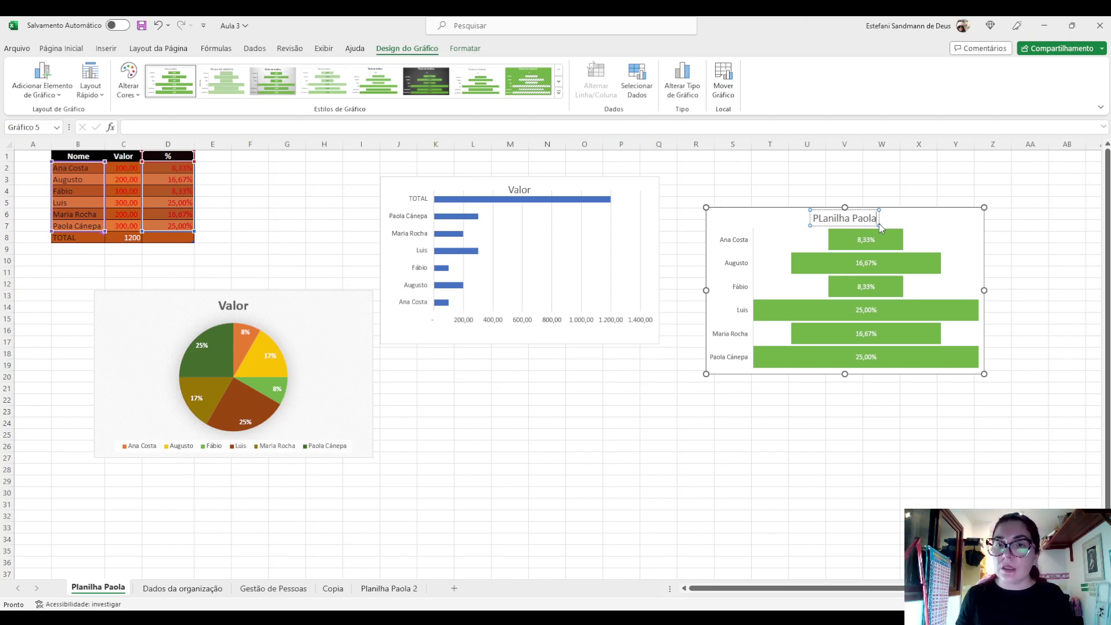
{"action": "left_click", "coordinate": [822, 218]}
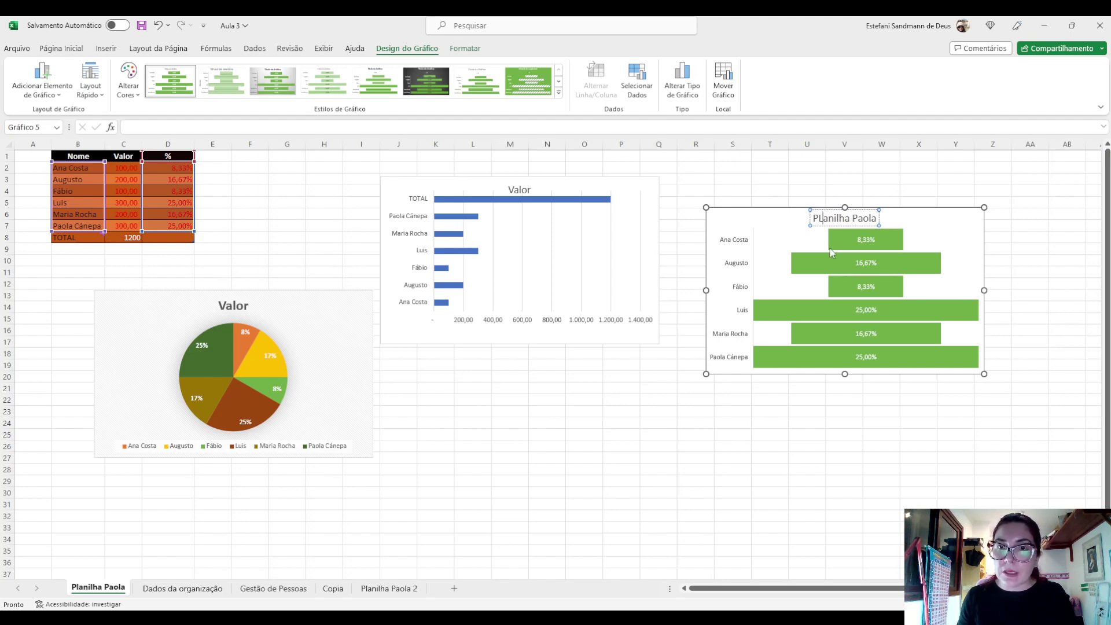
{"action": "key", "text": "BackSpace"}
{"action": "type", "text": "l"}
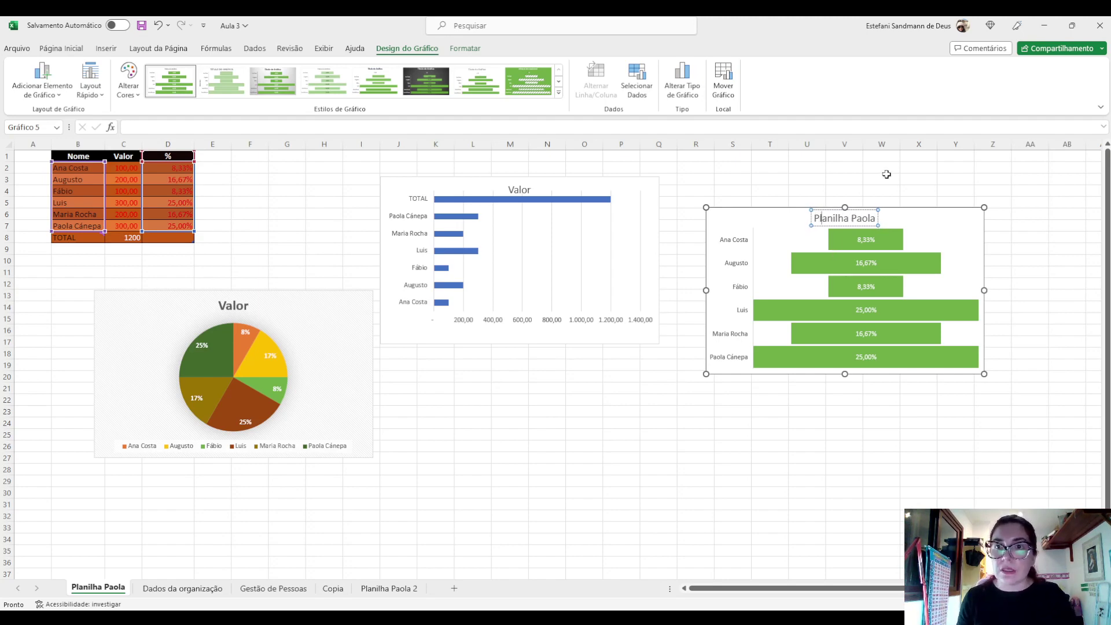
{"action": "left_click", "coordinate": [884, 175]}
{"action": "left_click", "coordinate": [957, 244]}
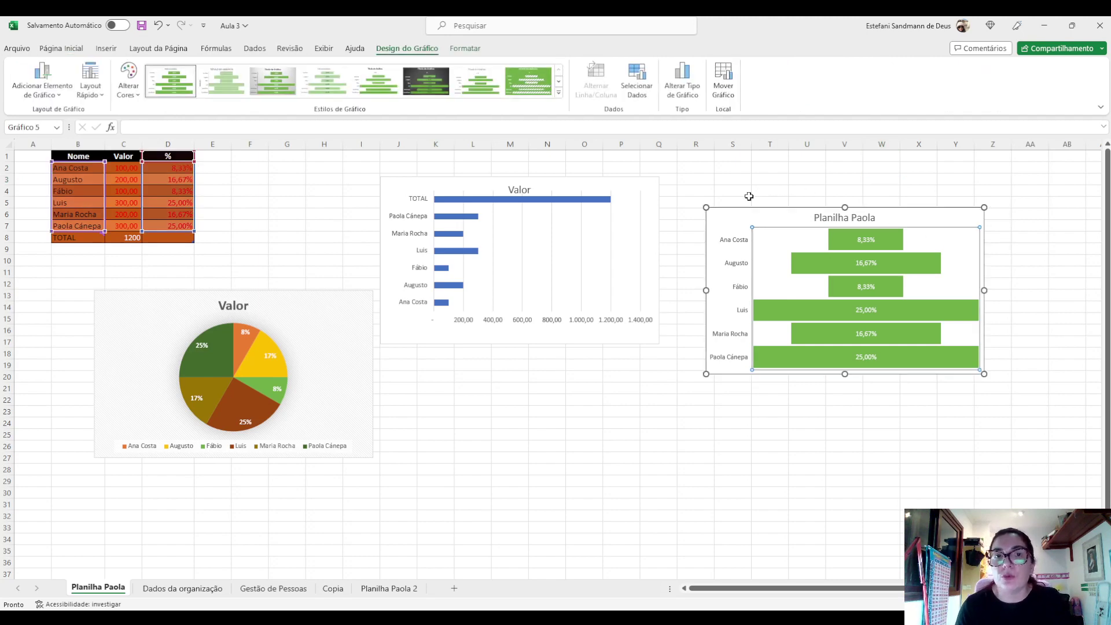
Remove the title and the percentage labels from the pie chart.
{"action": "left_click", "coordinate": [637, 187]}
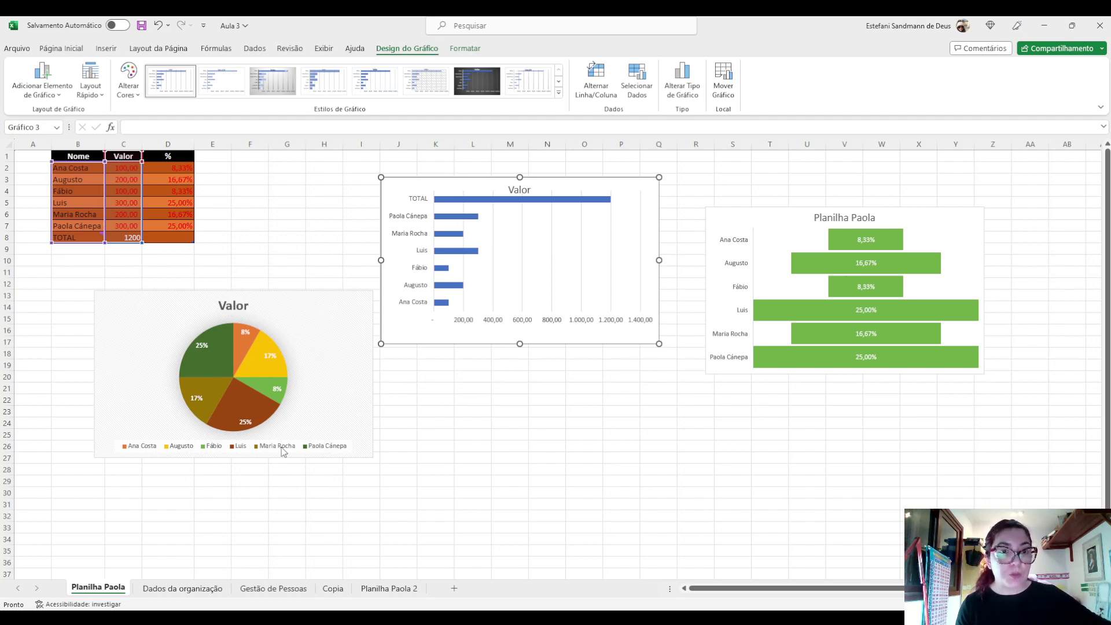
{"action": "left_click", "coordinate": [316, 394]}
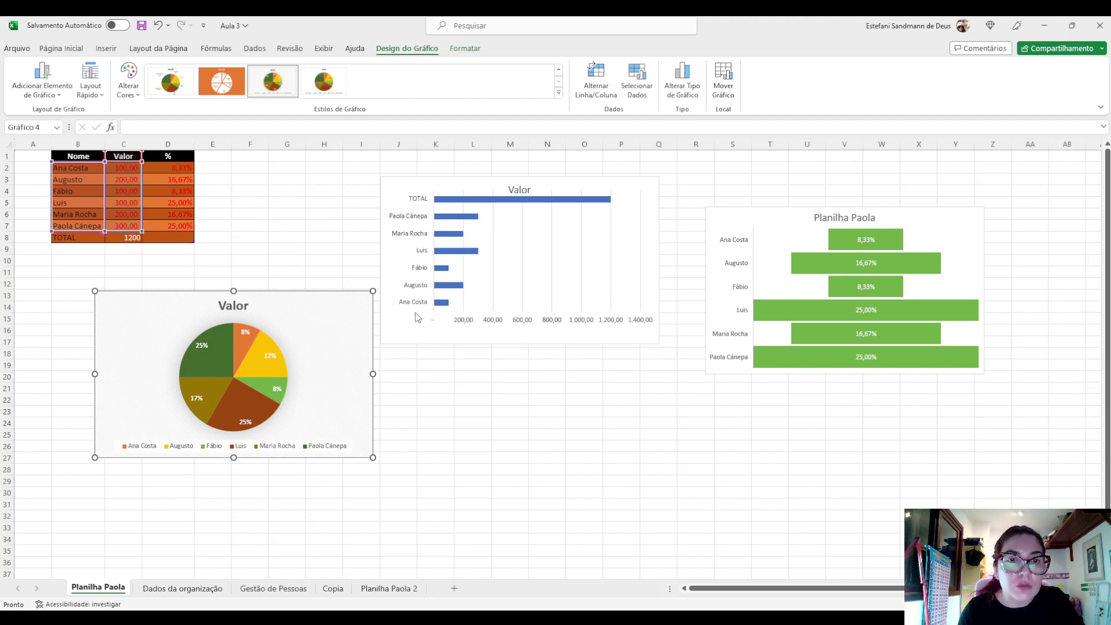
{"action": "left_click", "coordinate": [416, 313]}
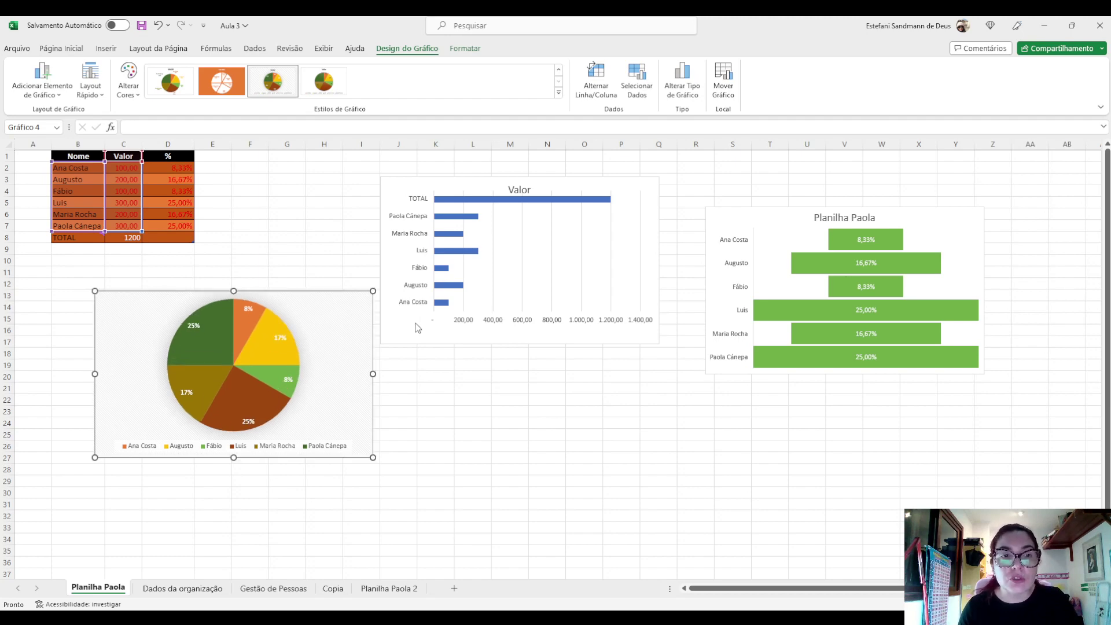
{"action": "left_click", "coordinate": [416, 328]}
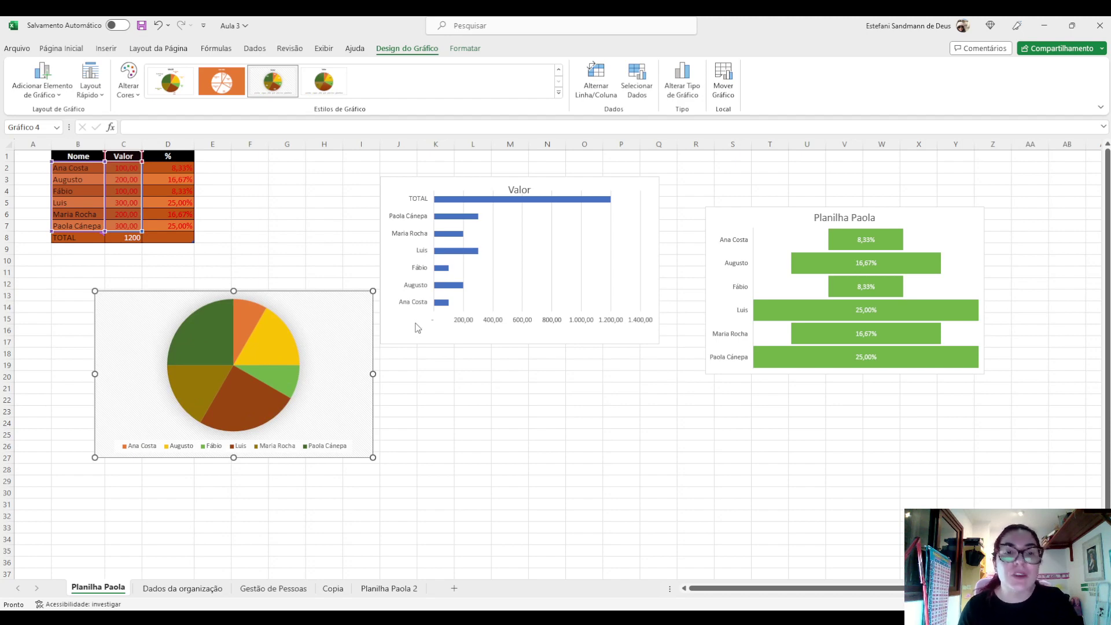
Show the values as data labels near the outer edge inside the pie slices and place the legend to the right of the pie.
{"action": "left_click", "coordinate": [417, 327]}
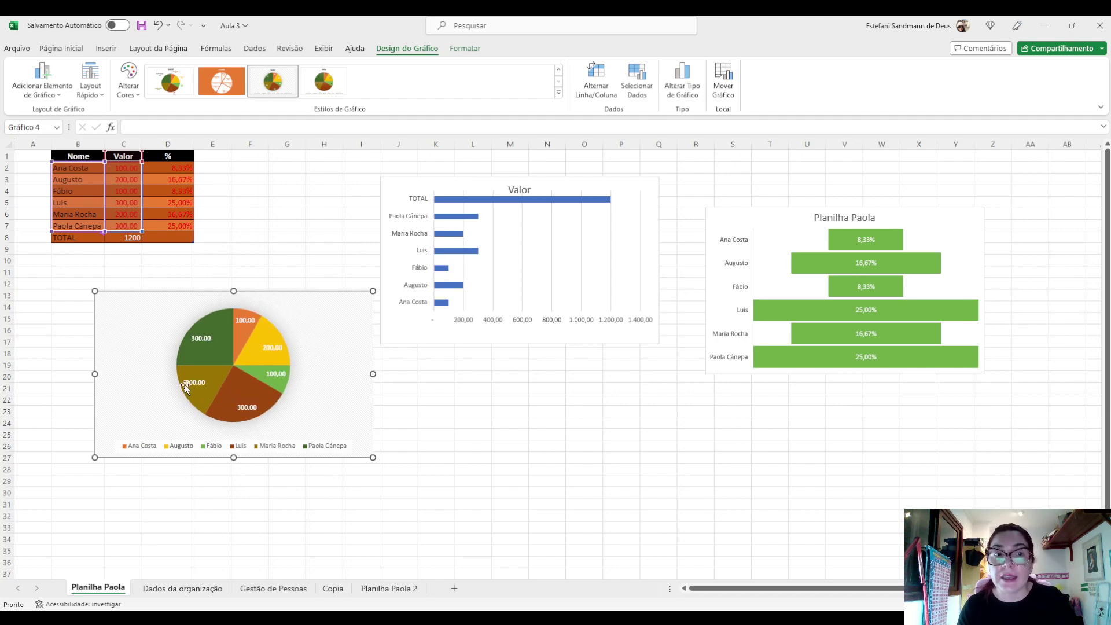
{"action": "left_click", "coordinate": [416, 340]}
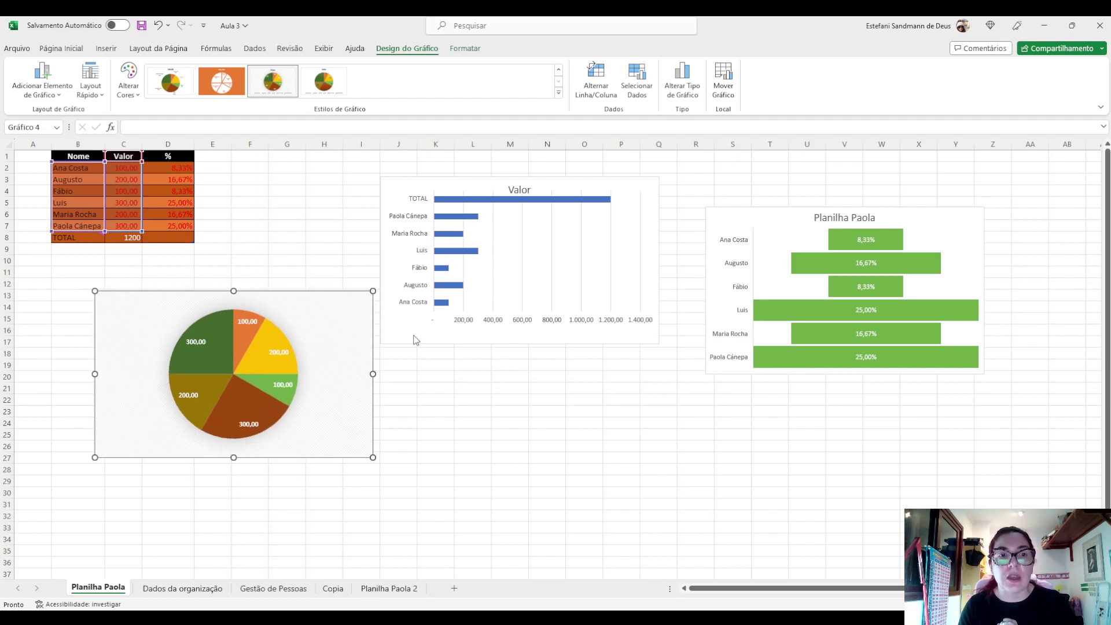
{"action": "key", "text": "ctrl+z"}
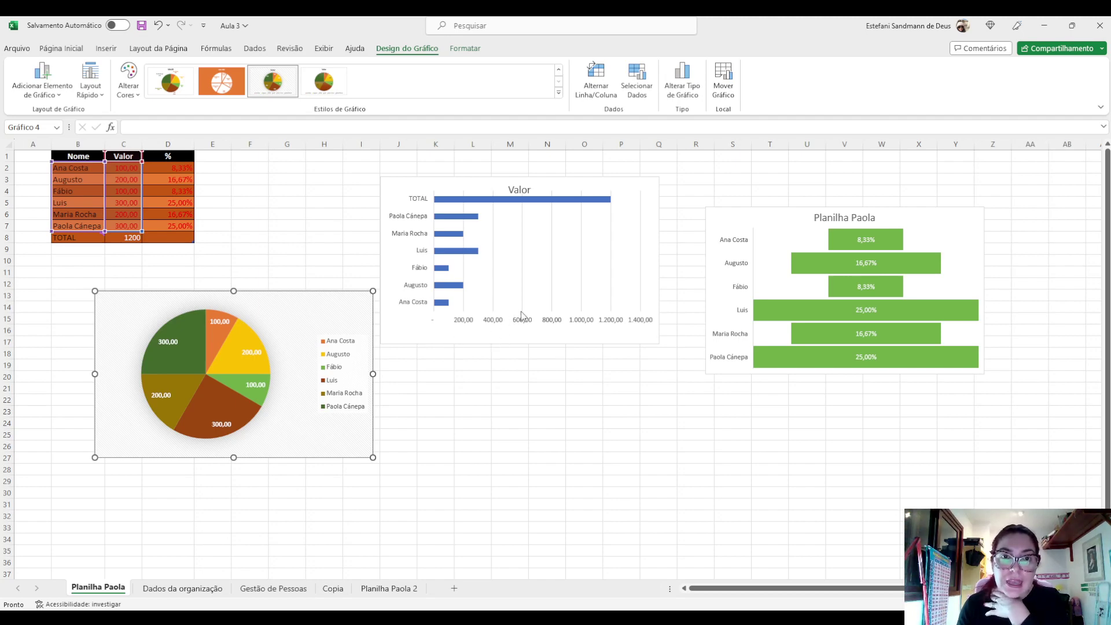
Undo the latest pie chart edits to restore its title and return the legend to below the pie.
{"action": "key", "text": "ctrl+z"}
{"action": "key", "text": "ctrl+z"}
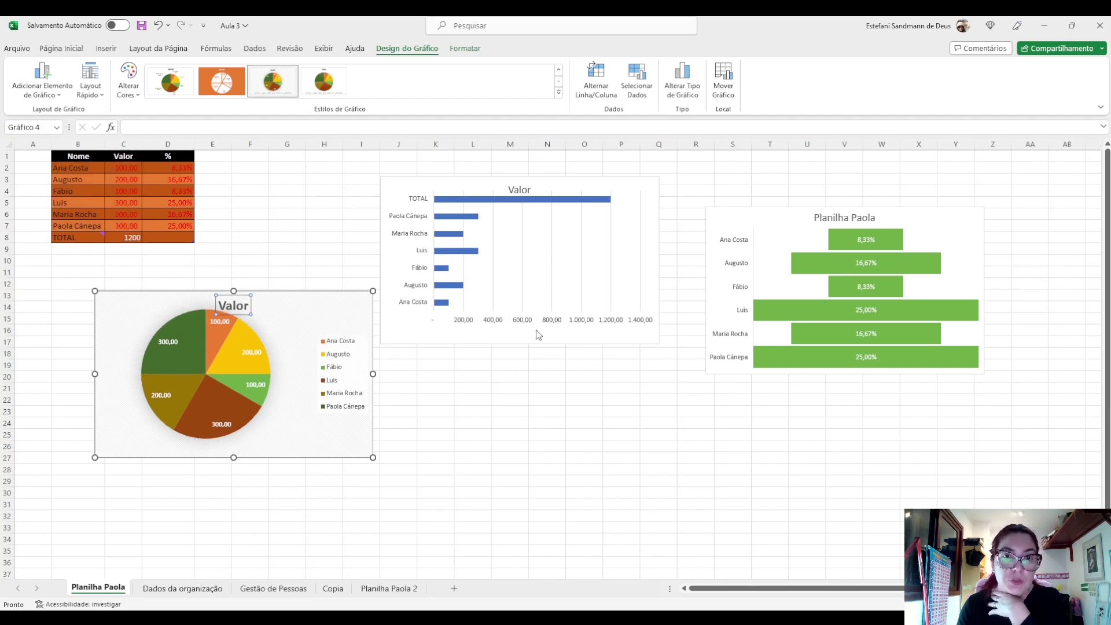
{"action": "key", "text": "ctrl+z"}
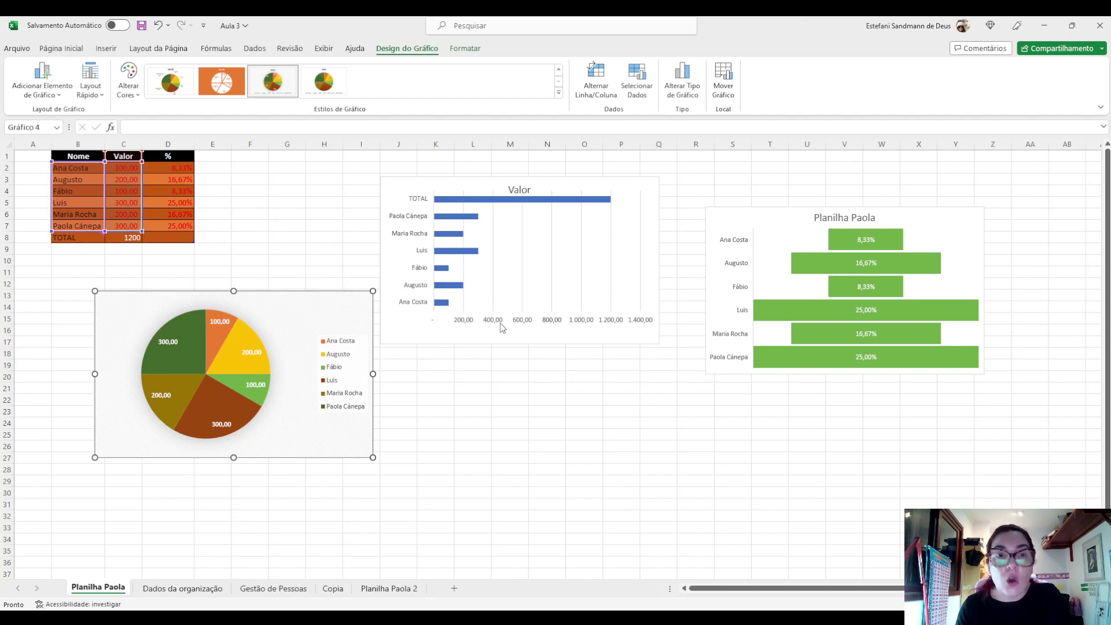
{"action": "key", "text": "ctrl+z"}
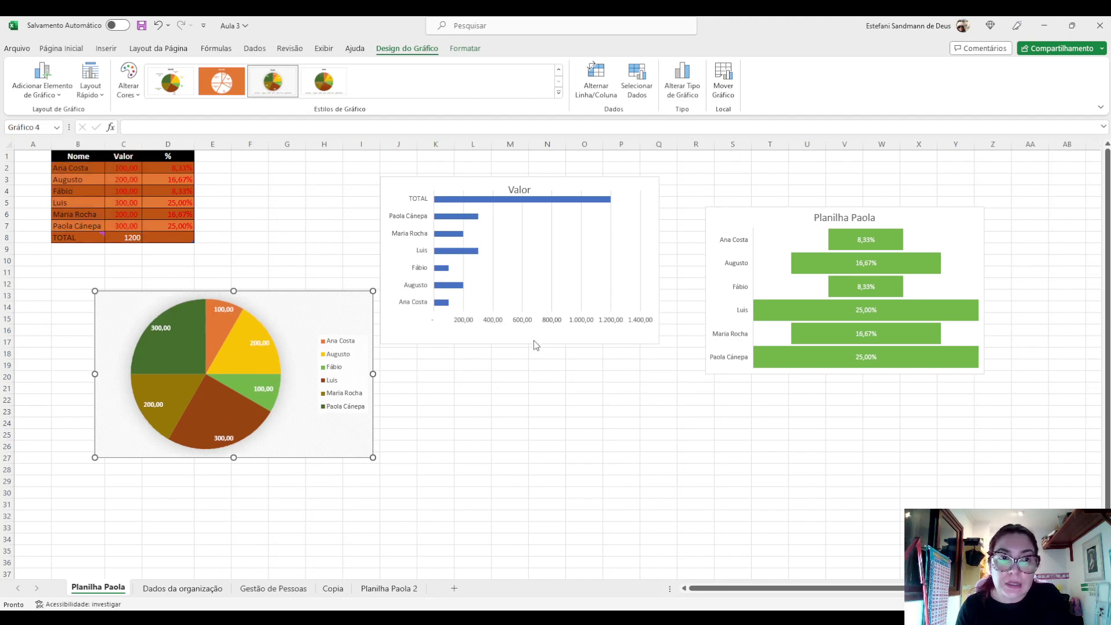
{"action": "key", "text": "ctrl+z"}
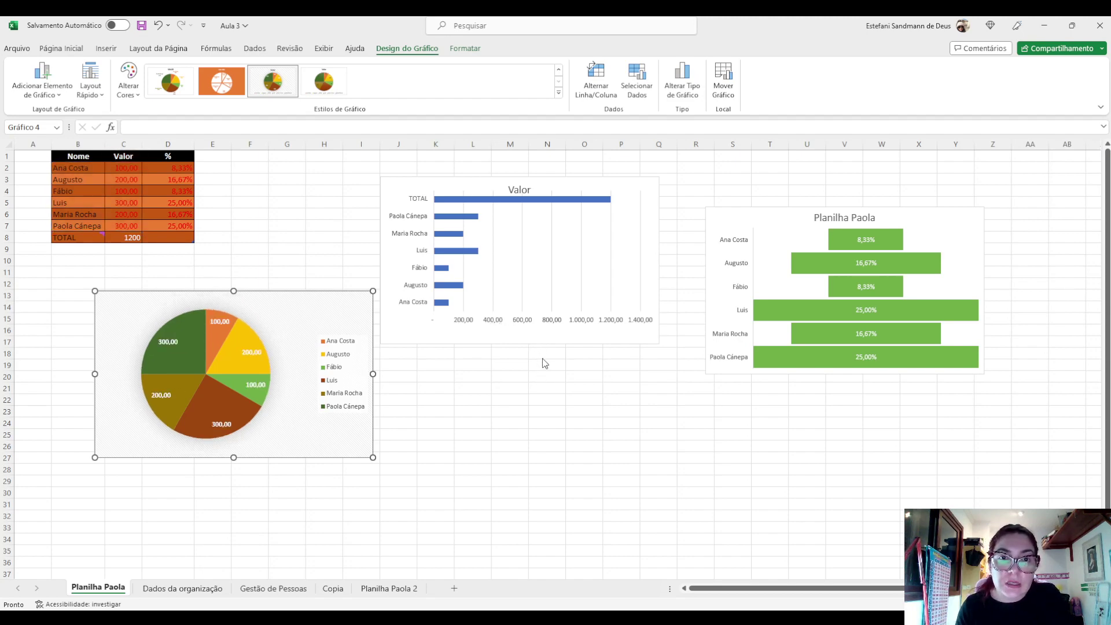
{"action": "key", "text": "ctrl+z"}
{"action": "key", "text": "ctrl+y"}
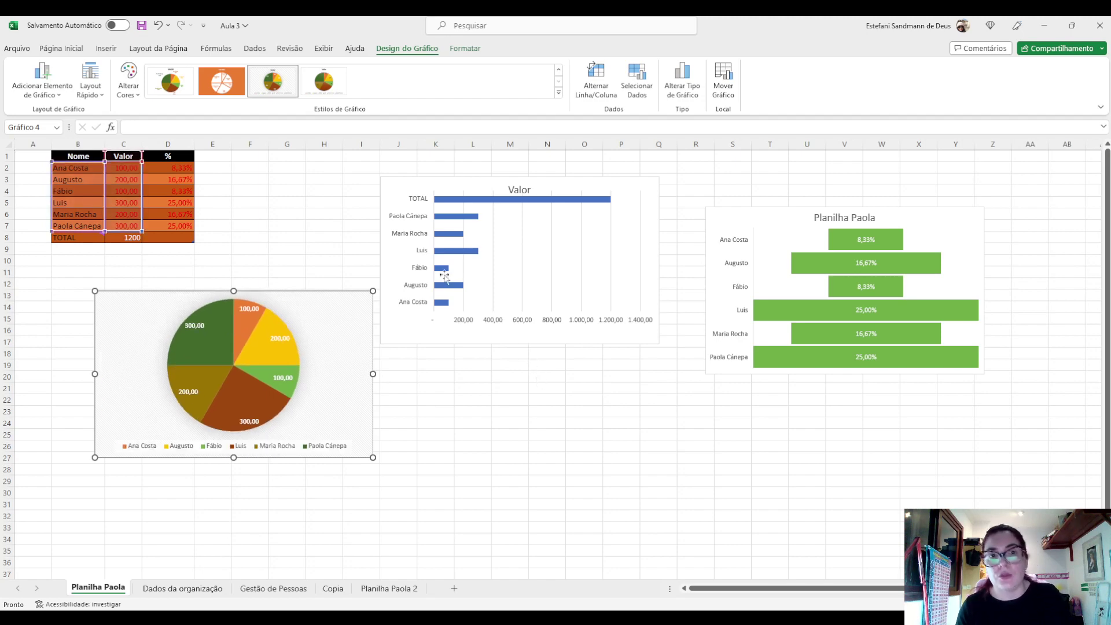
{"action": "left_click", "coordinate": [418, 314]}
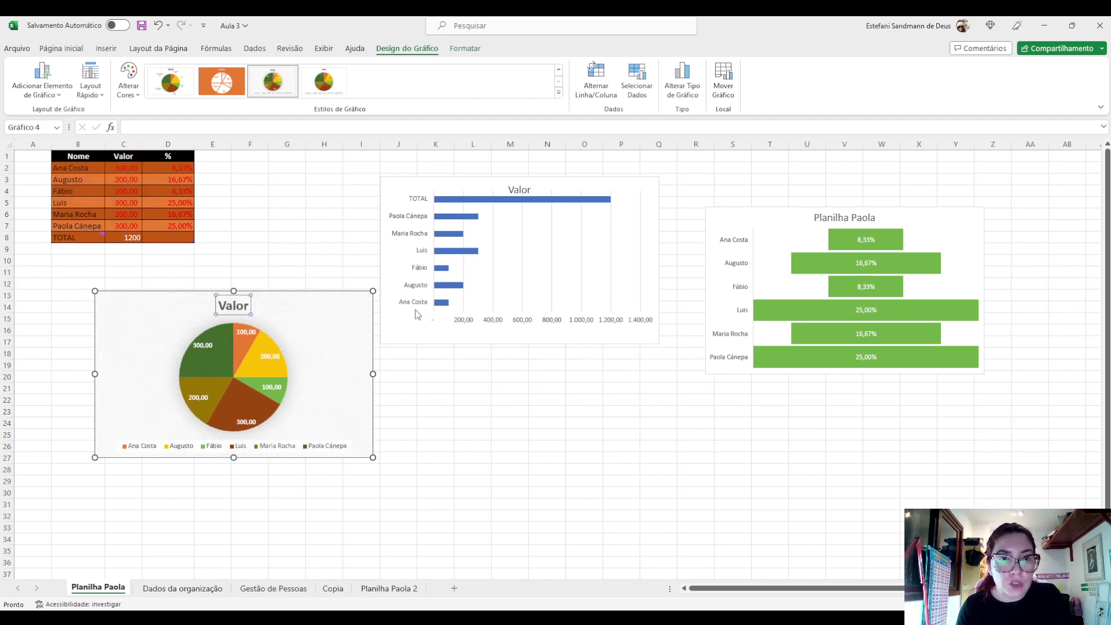
Replace the pie chart's title with the first name from the active sheet's name followed by "- planilha", correcting the misspelled word.
{"action": "left_click_drag", "start_coordinate": [221, 307], "coordinate": [261, 305]}
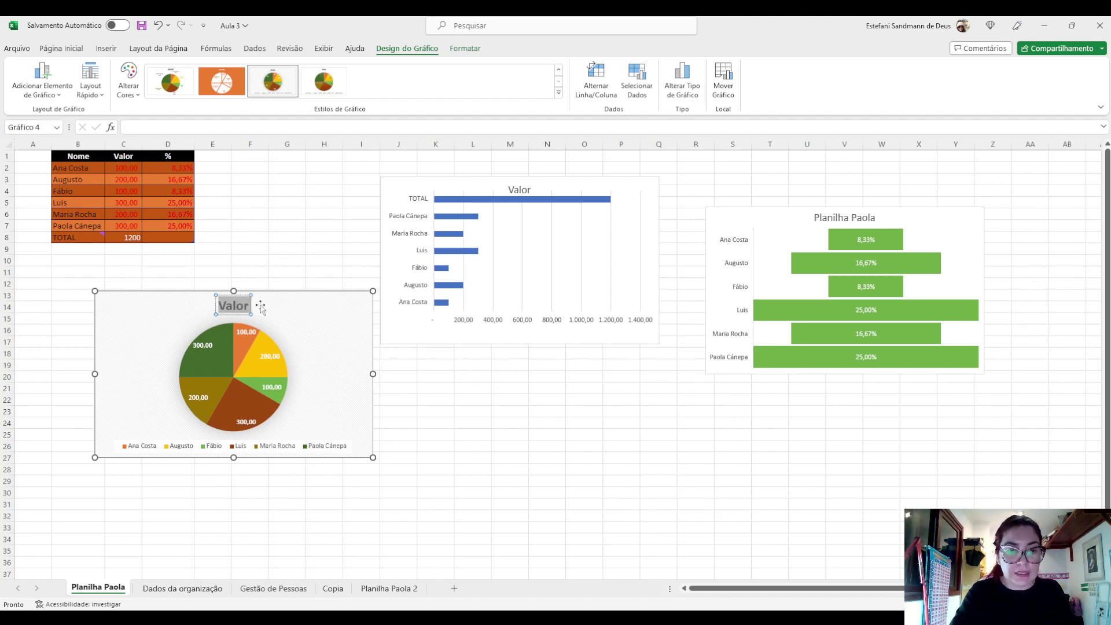
{"action": "type", "text": "Paola -"}
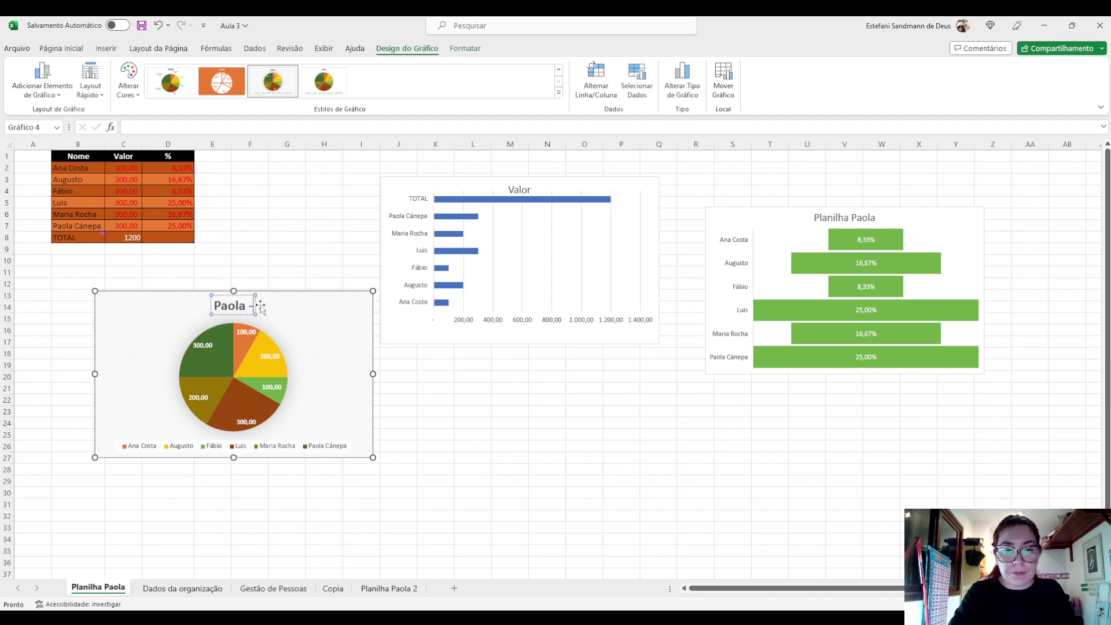
{"action": "type", "text": " planiljha"}
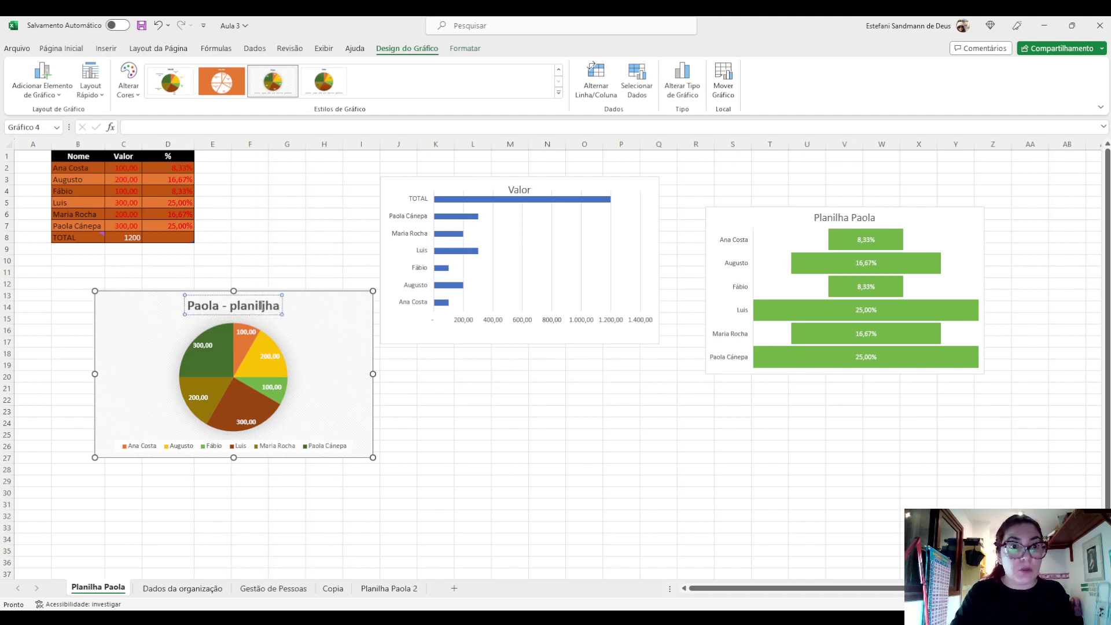
{"action": "left_click", "coordinate": [299, 238]}
{"action": "left_click", "coordinate": [262, 308]}
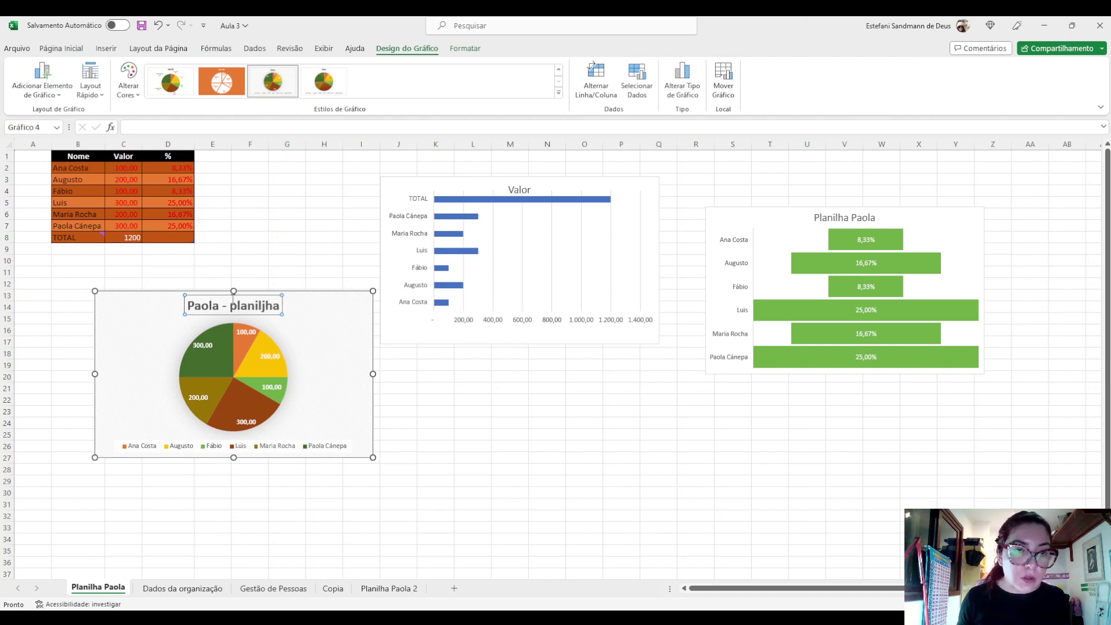
{"action": "left_click", "coordinate": [228, 305]}
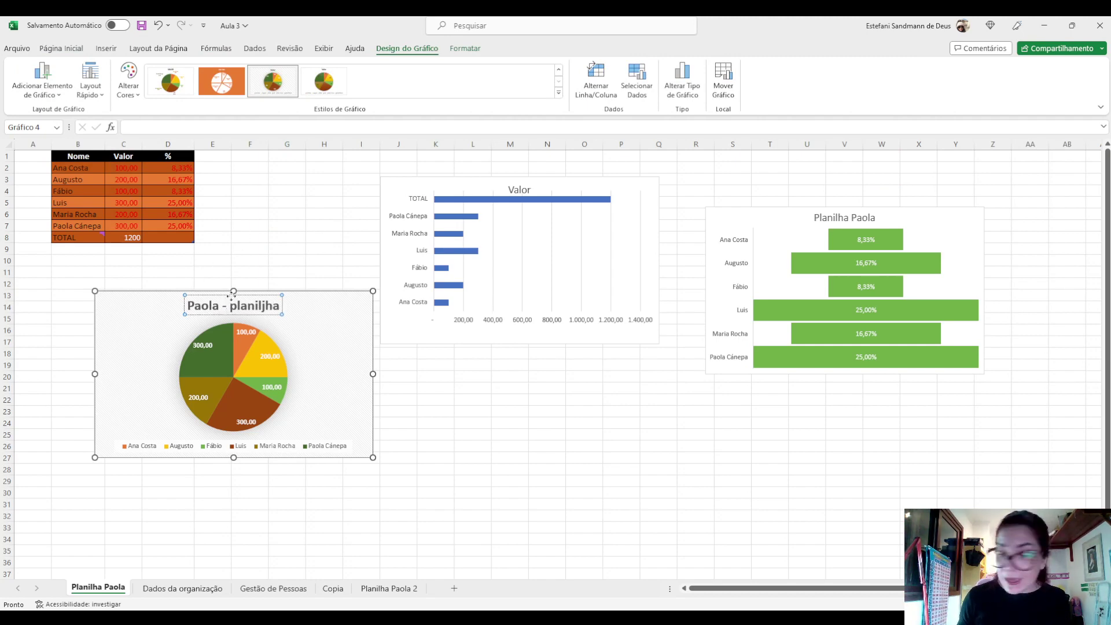
{"action": "left_click_drag", "start_coordinate": [231, 305], "coordinate": [283, 305]}
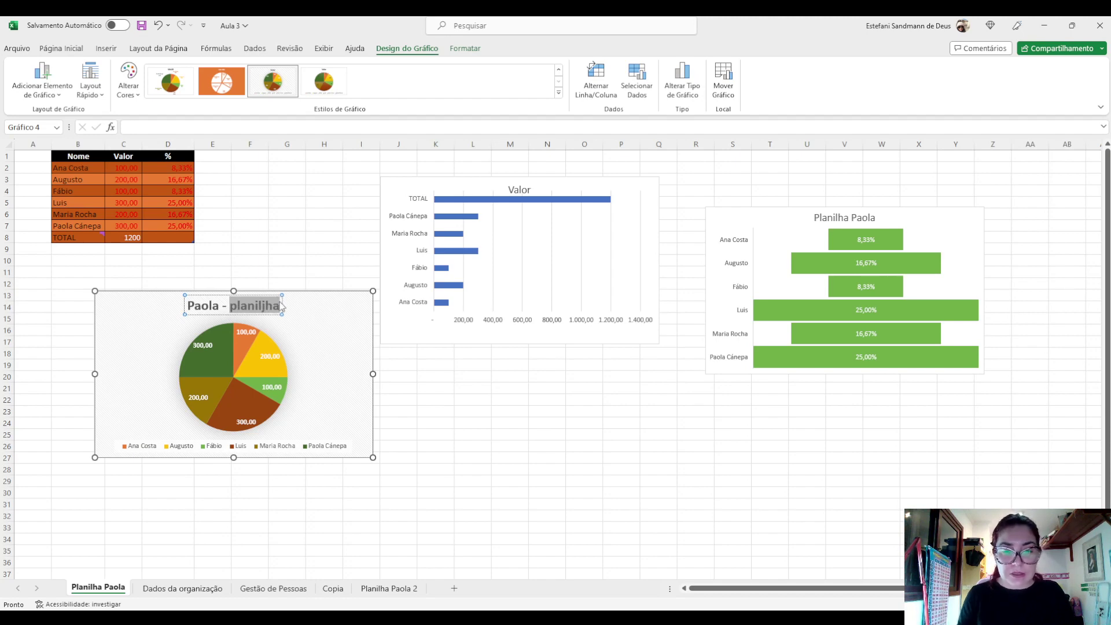
{"action": "type", "text": "planilha"}
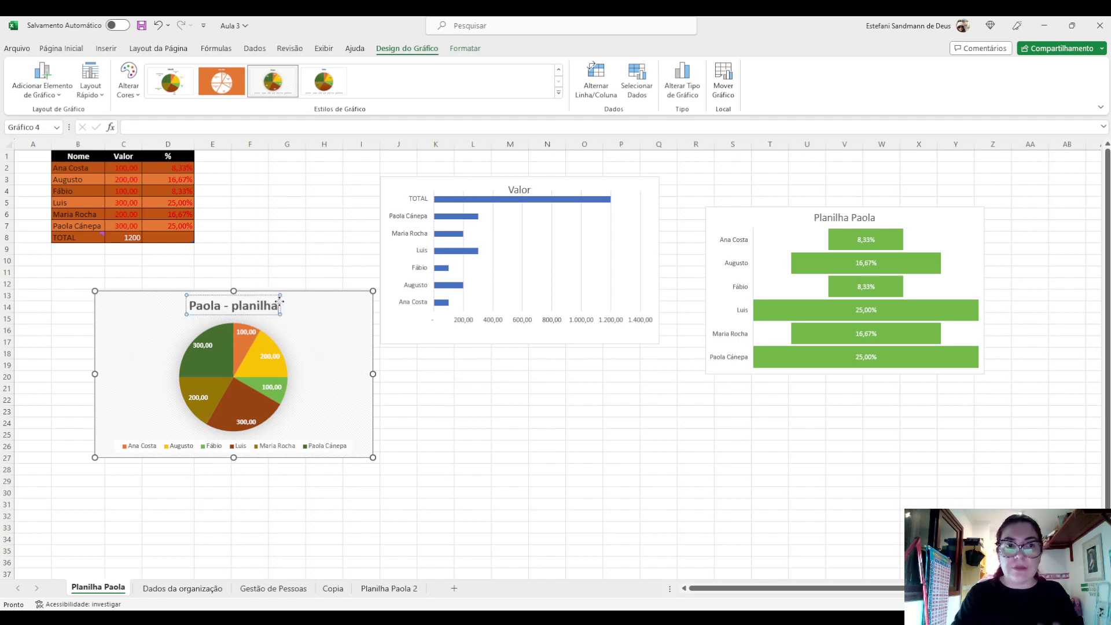
{"action": "left_click", "coordinate": [282, 222]}
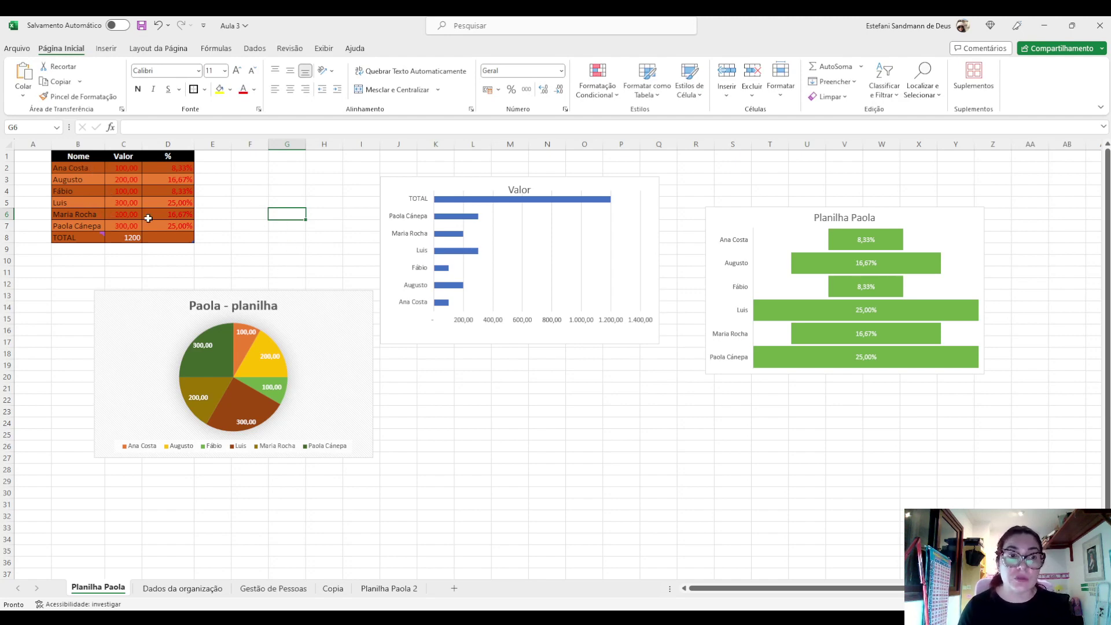
Examine which table ranges feed the pie, funnel and bar charts by selecting each chart in turn.
{"action": "left_click", "coordinate": [305, 324]}
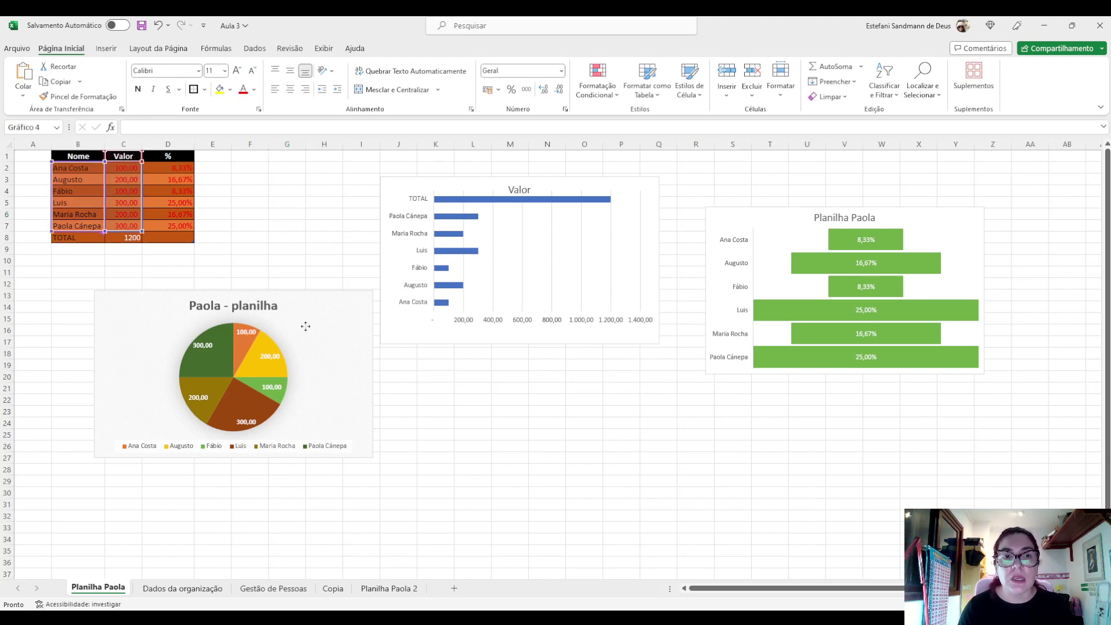
{"action": "left_click", "coordinate": [770, 238]}
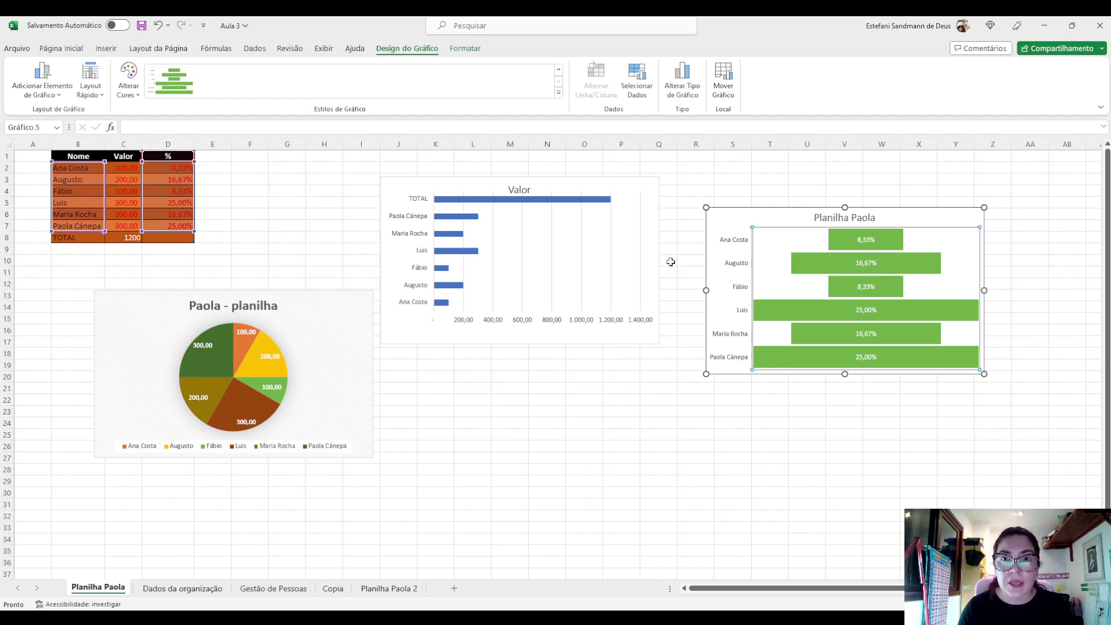
{"action": "left_click", "coordinate": [739, 218]}
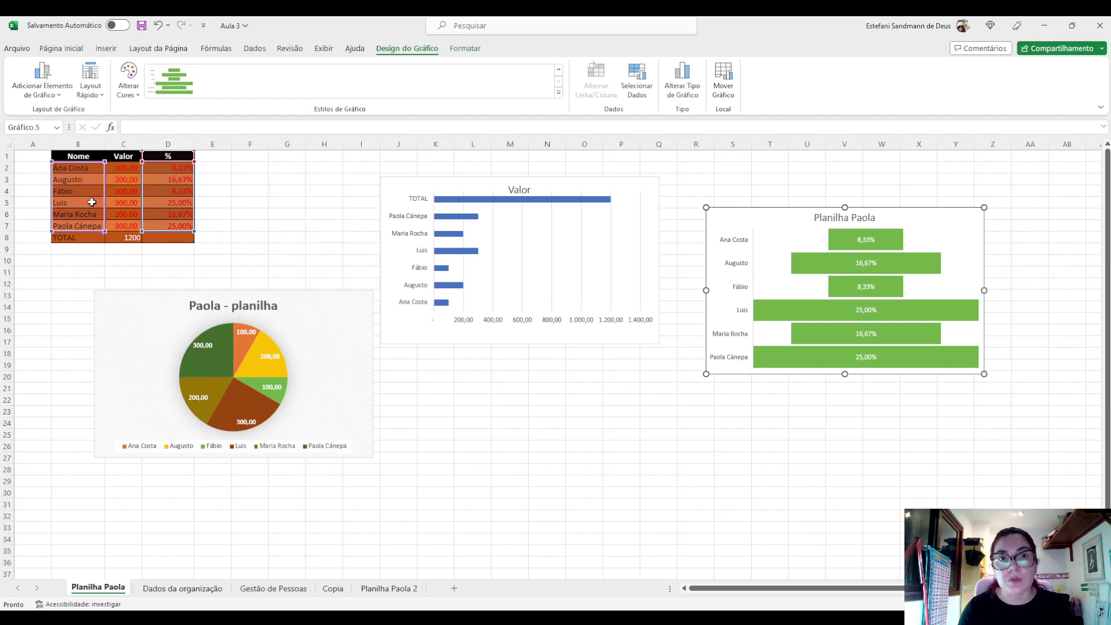
{"action": "left_click", "coordinate": [422, 186]}
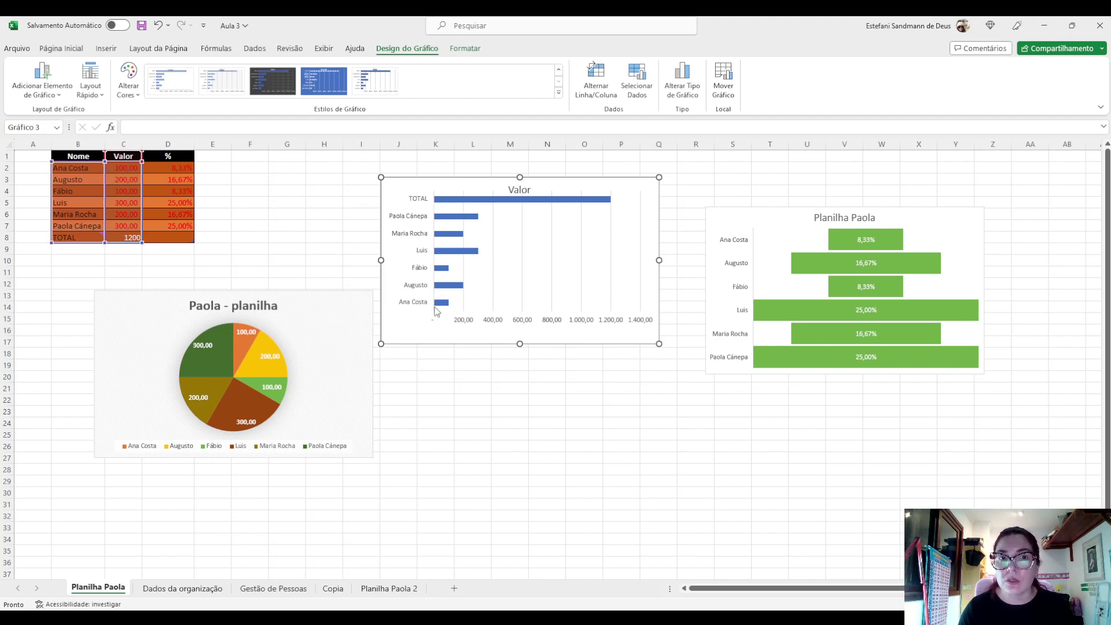
{"action": "left_click", "coordinate": [346, 314]}
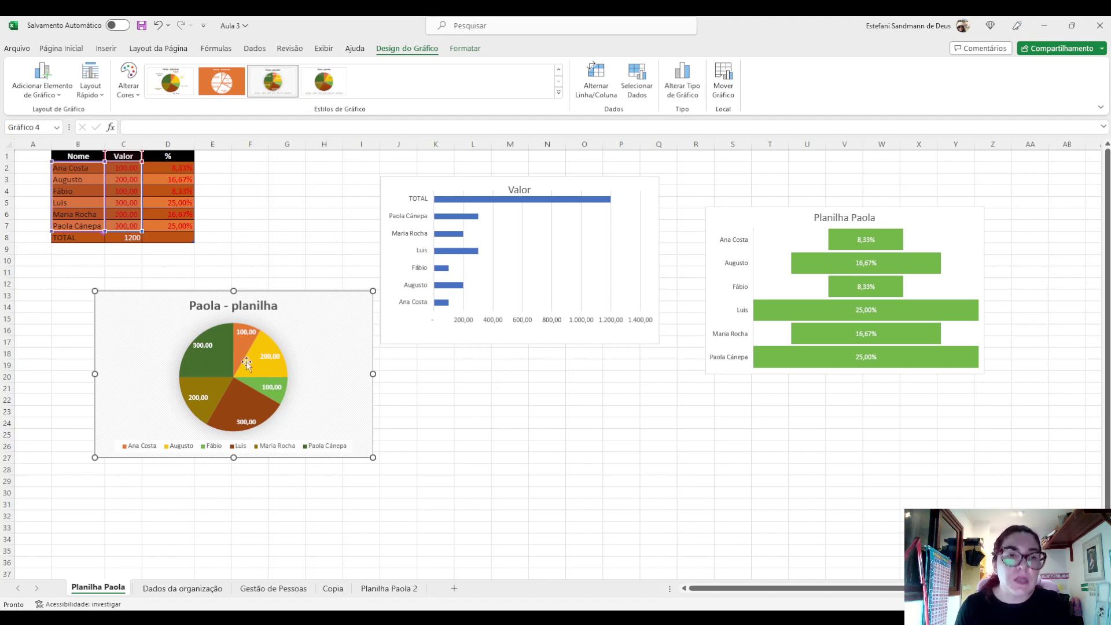
{"action": "left_click", "coordinate": [569, 302]}
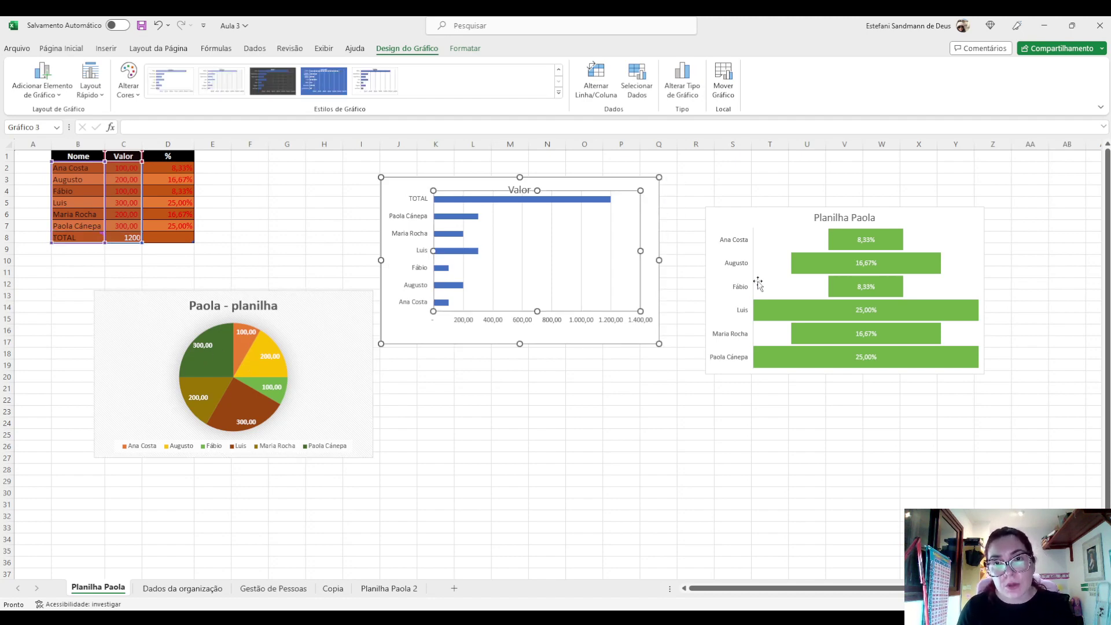
{"action": "left_click", "coordinate": [777, 221]}
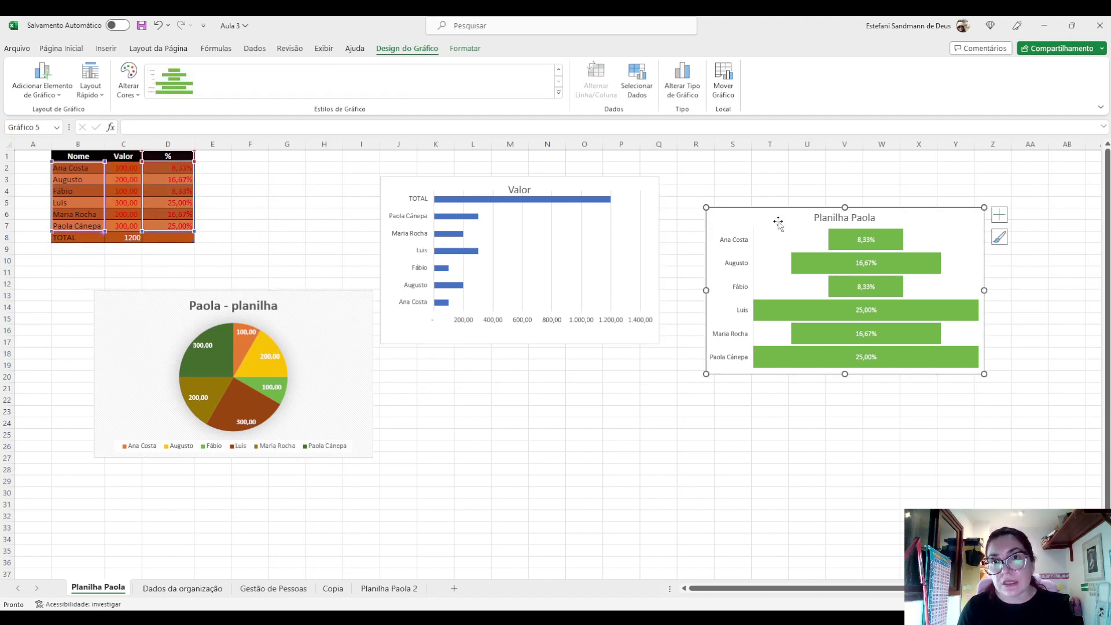
{"action": "left_click", "coordinate": [315, 346]}
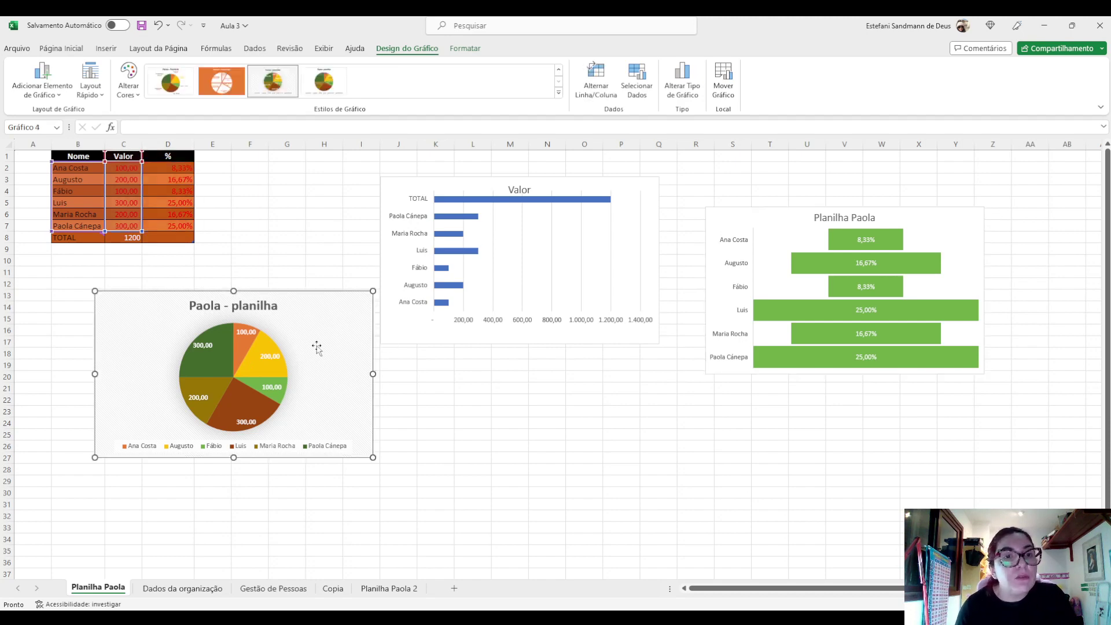
{"action": "left_click", "coordinate": [434, 186]}
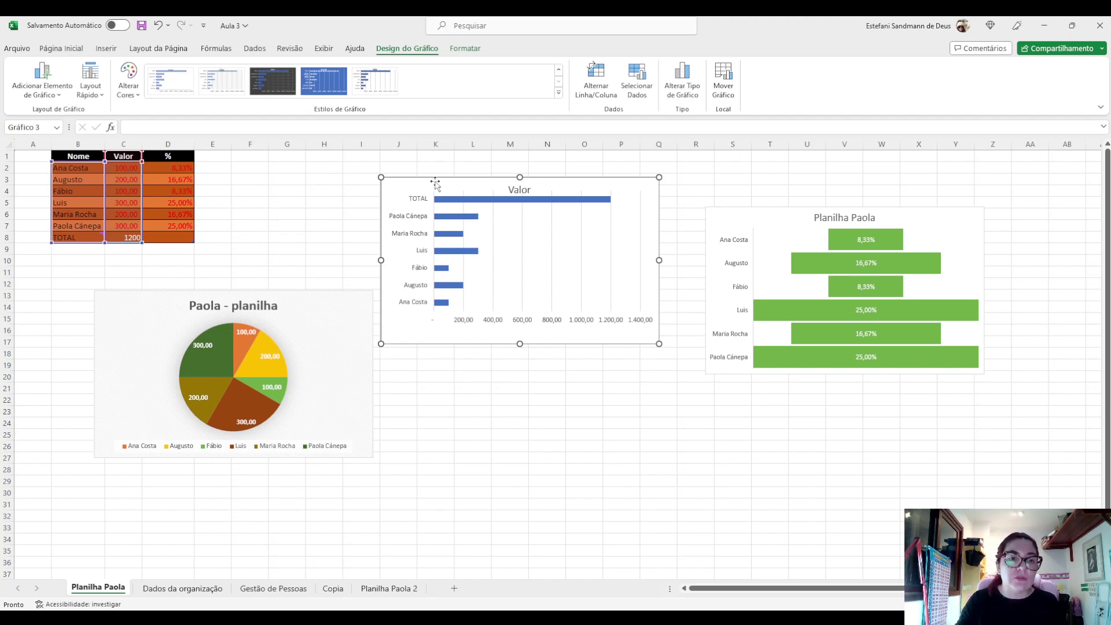
Create a recommended column chart from the whole employee table on the Gestão de Pessoas sheet and place it beside the table.
{"action": "left_click", "coordinate": [262, 590]}
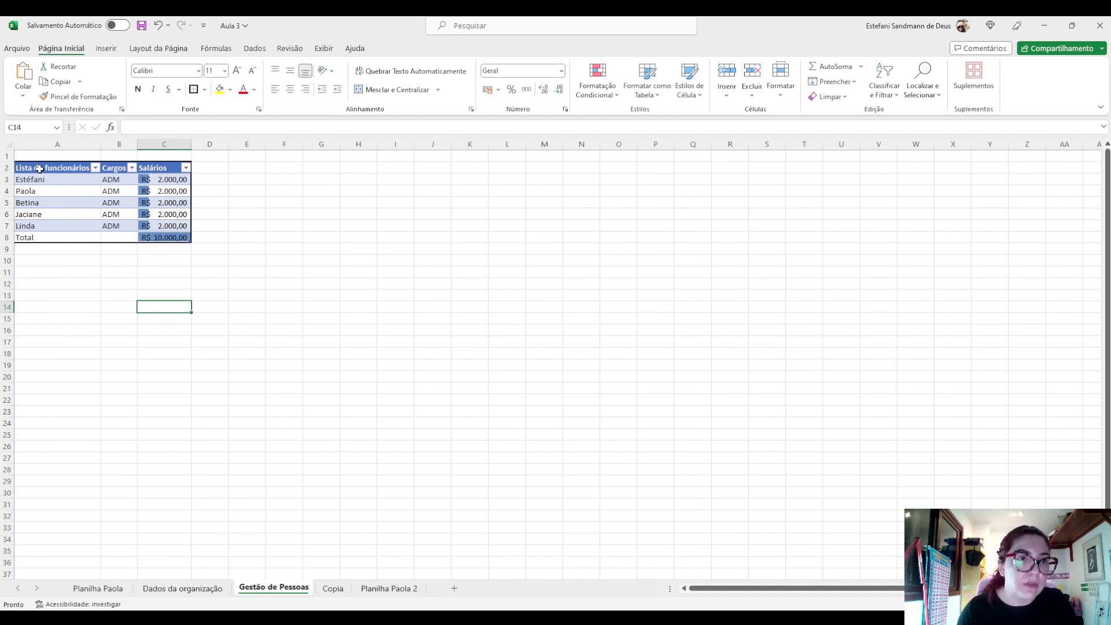
{"action": "left_click_drag", "start_coordinate": [41, 169], "coordinate": [155, 244]}
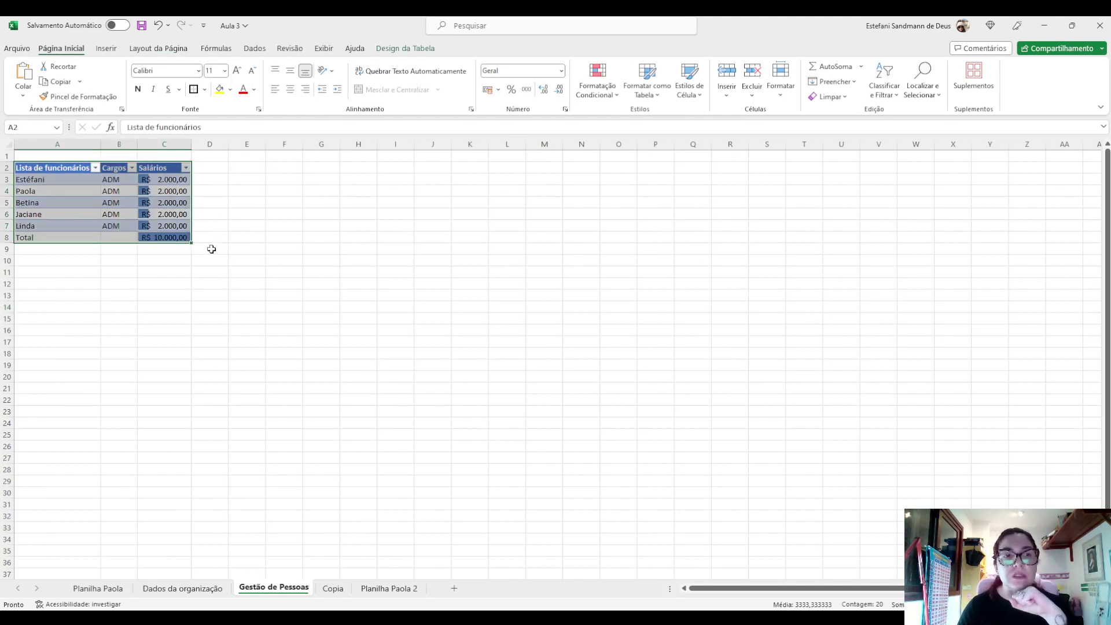
{"action": "left_click", "coordinate": [106, 49]}
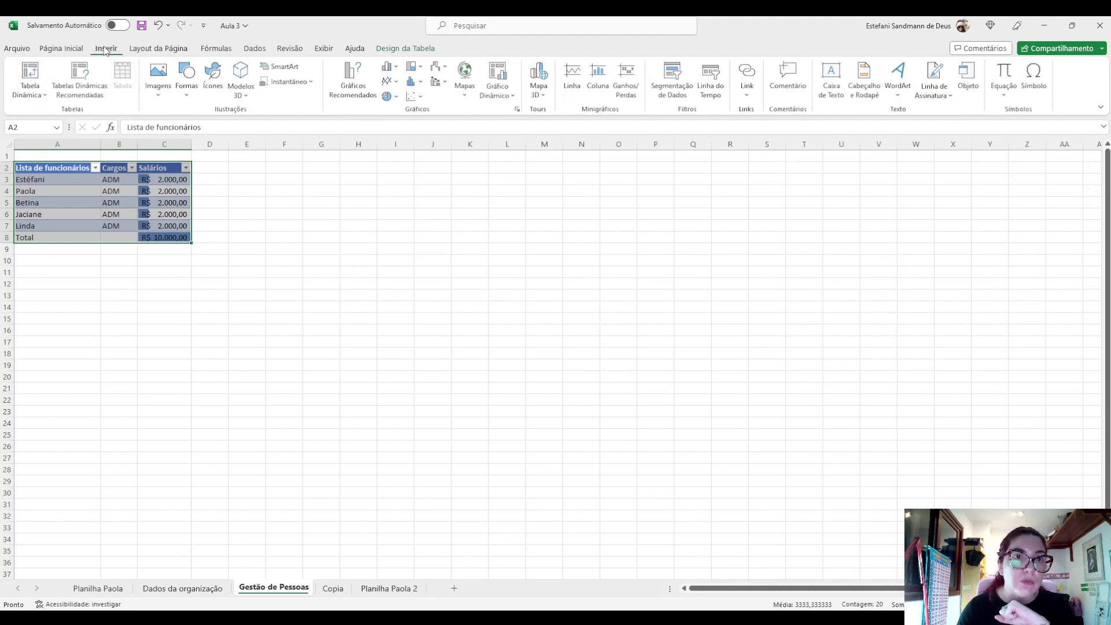
{"action": "left_click", "coordinate": [355, 87]}
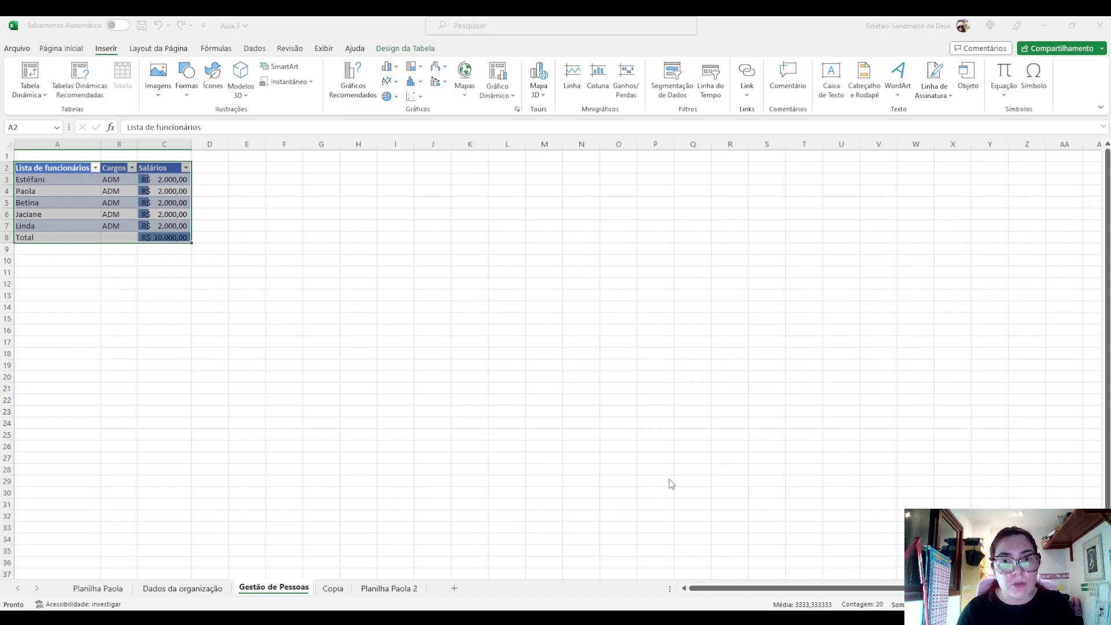
{"action": "left_click", "coordinate": [654, 470]}
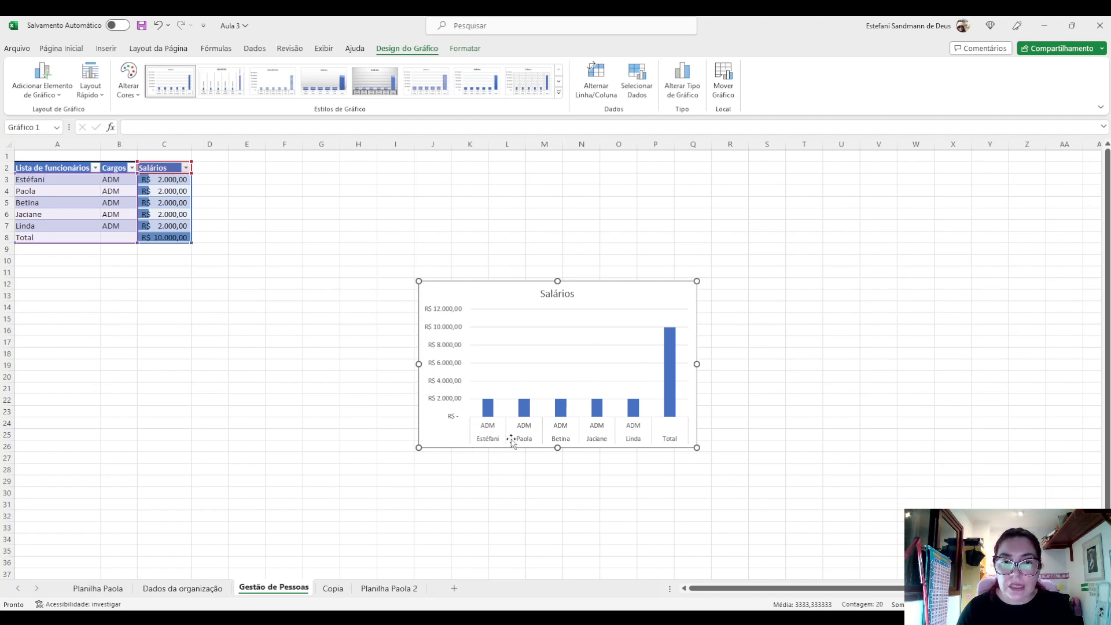
{"action": "left_click_drag", "start_coordinate": [653, 297], "coordinate": [642, 181]}
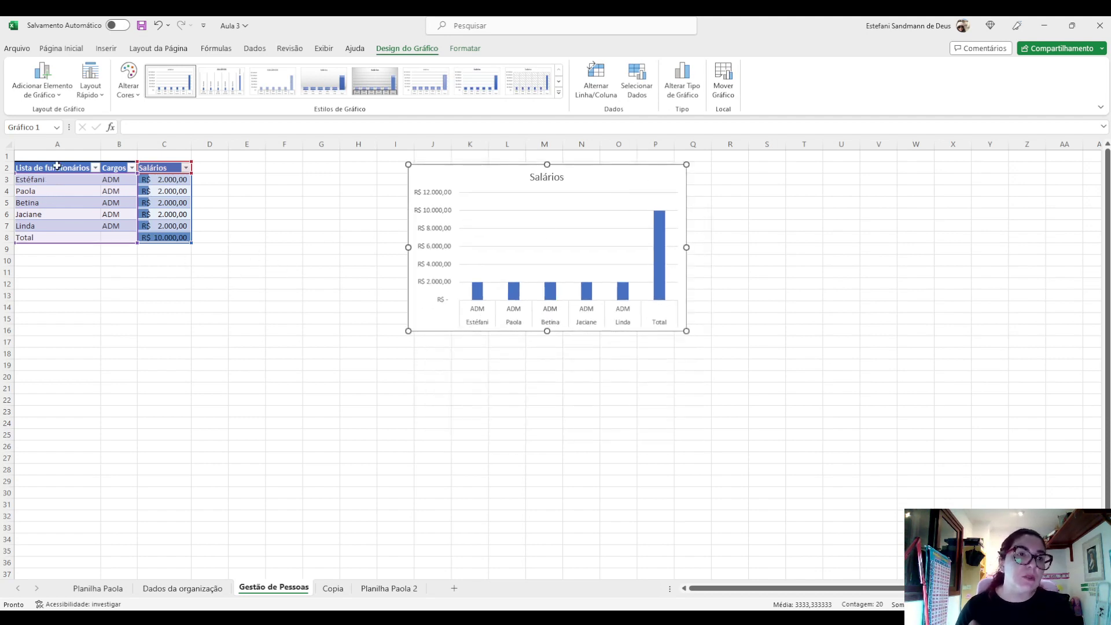
{"action": "left_click_drag", "start_coordinate": [54, 170], "coordinate": [48, 225]}
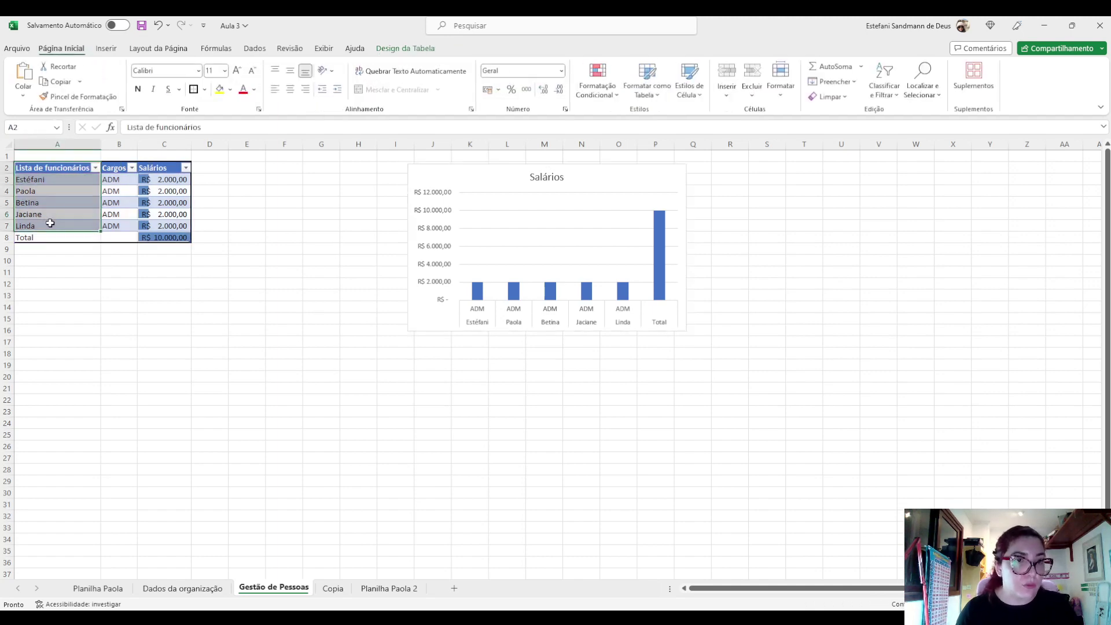
{"action": "left_click_drag", "start_coordinate": [161, 168], "coordinate": [163, 227]}
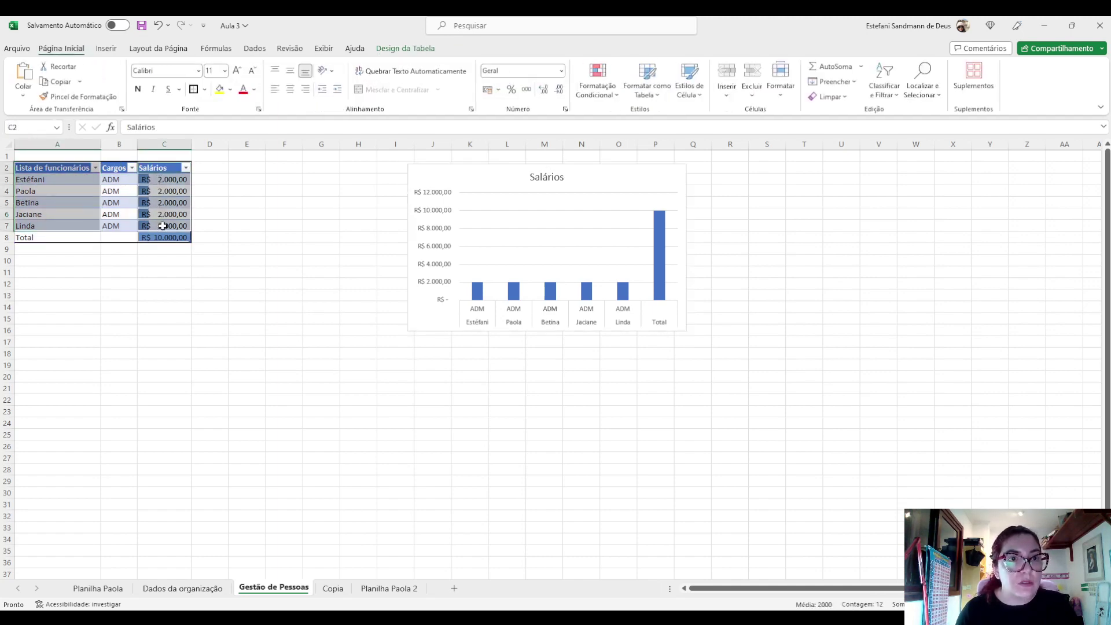
{"action": "left_click", "coordinate": [72, 170]}
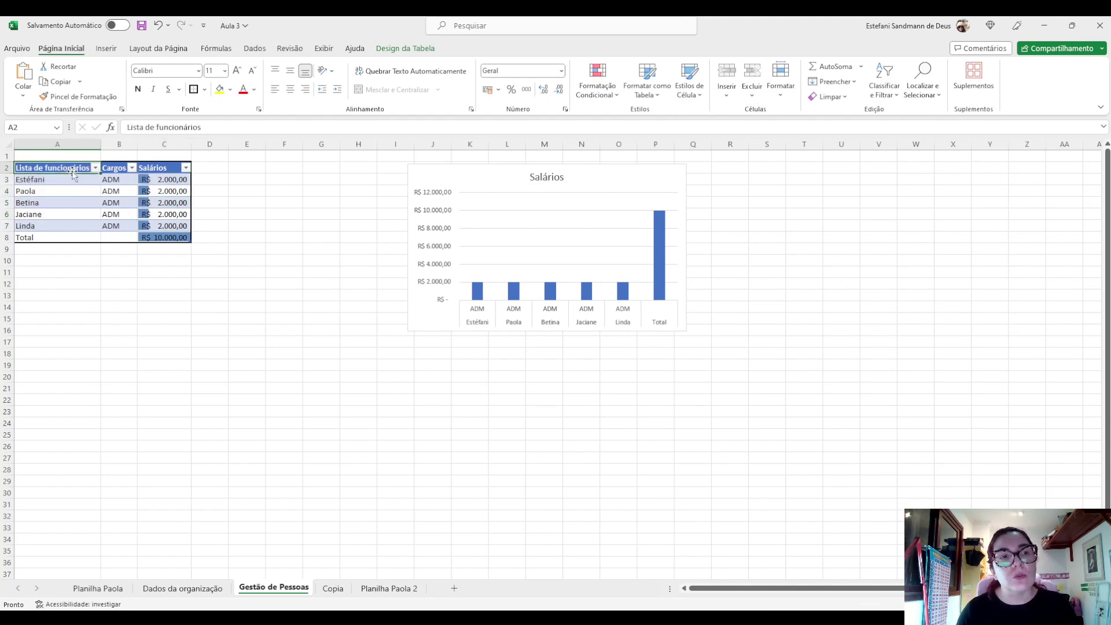
{"action": "left_click", "coordinate": [74, 166]}
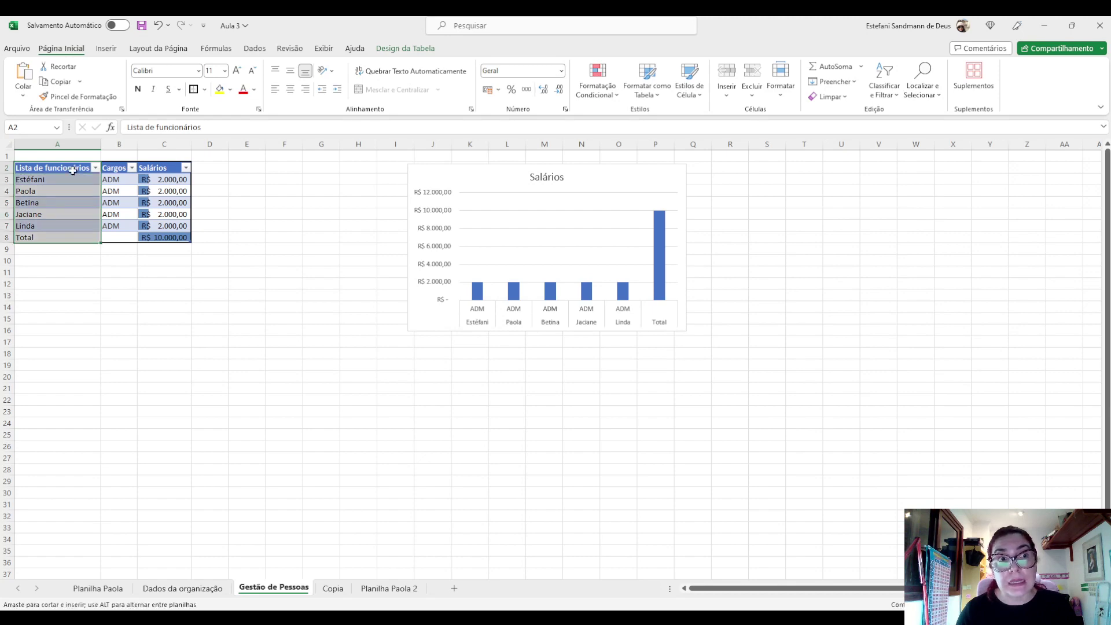
{"action": "left_click", "coordinate": [76, 167]}
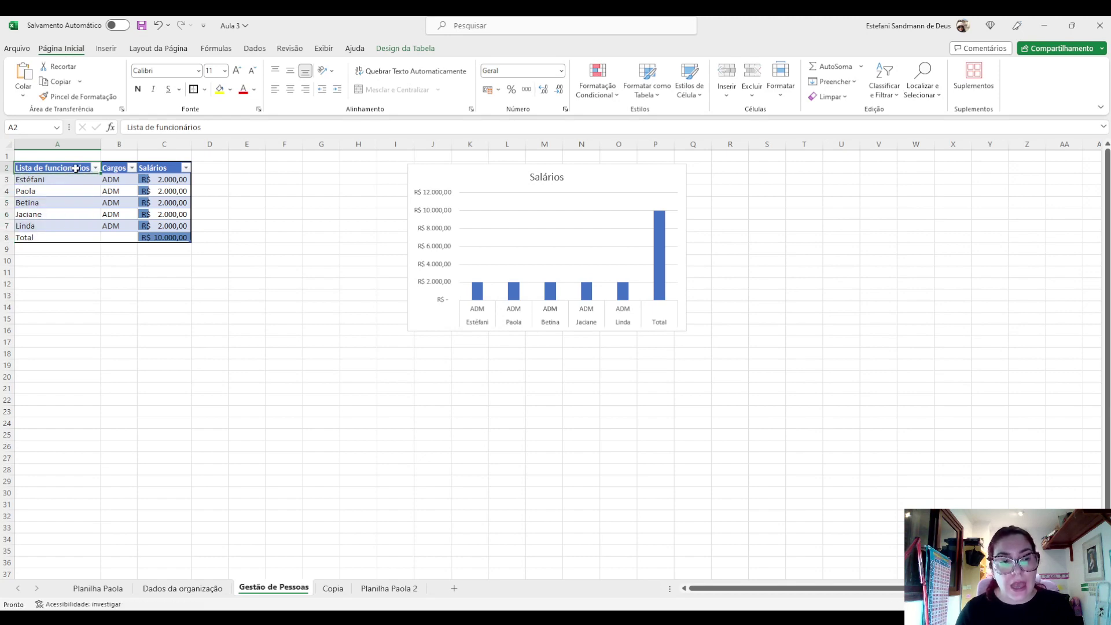
Create a recommended pie chart from the employee names and Salários columns, leaving out the Total row, and place it below the table.
{"action": "left_click_drag", "start_coordinate": [76, 168], "coordinate": [75, 225]}
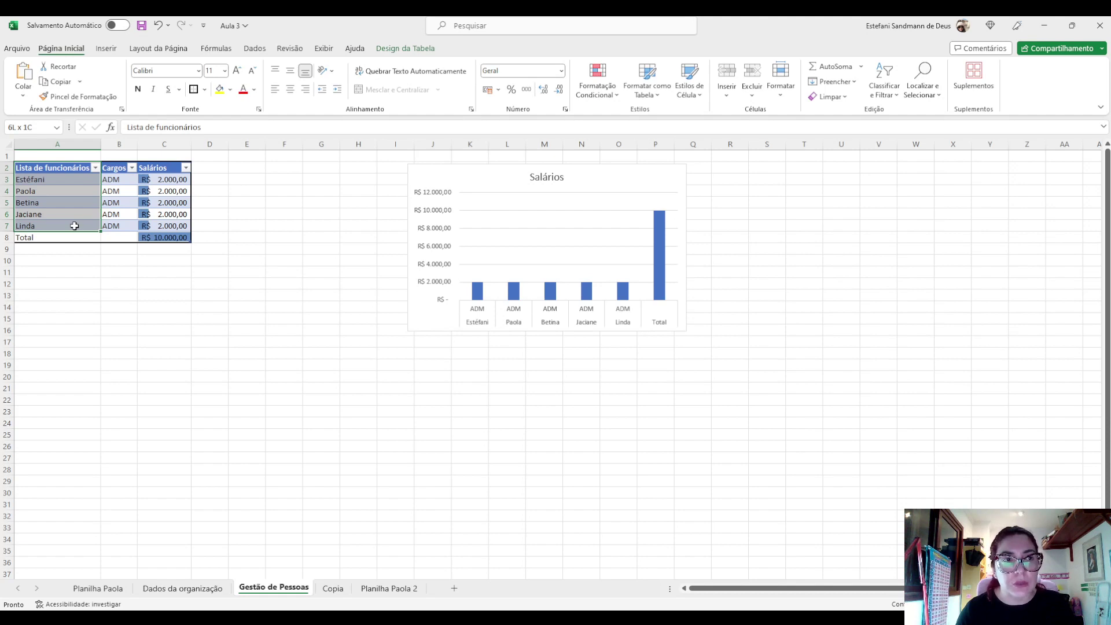
{"action": "left_click_drag", "start_coordinate": [74, 226], "coordinate": [75, 226]}
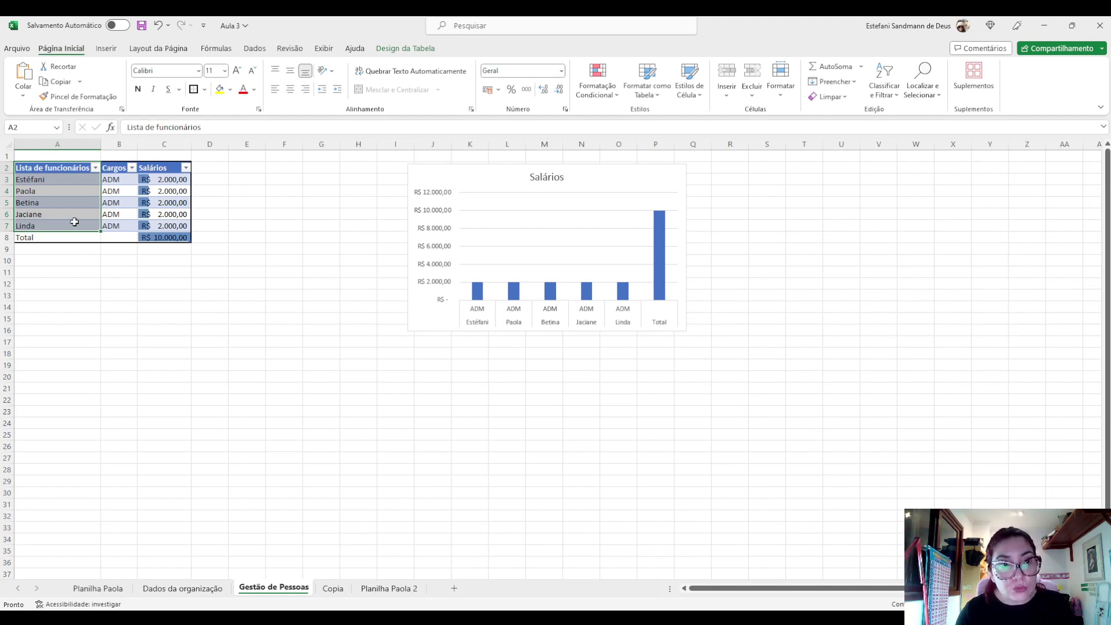
{"action": "left_click", "coordinate": [167, 167], "text": "ctrl"}
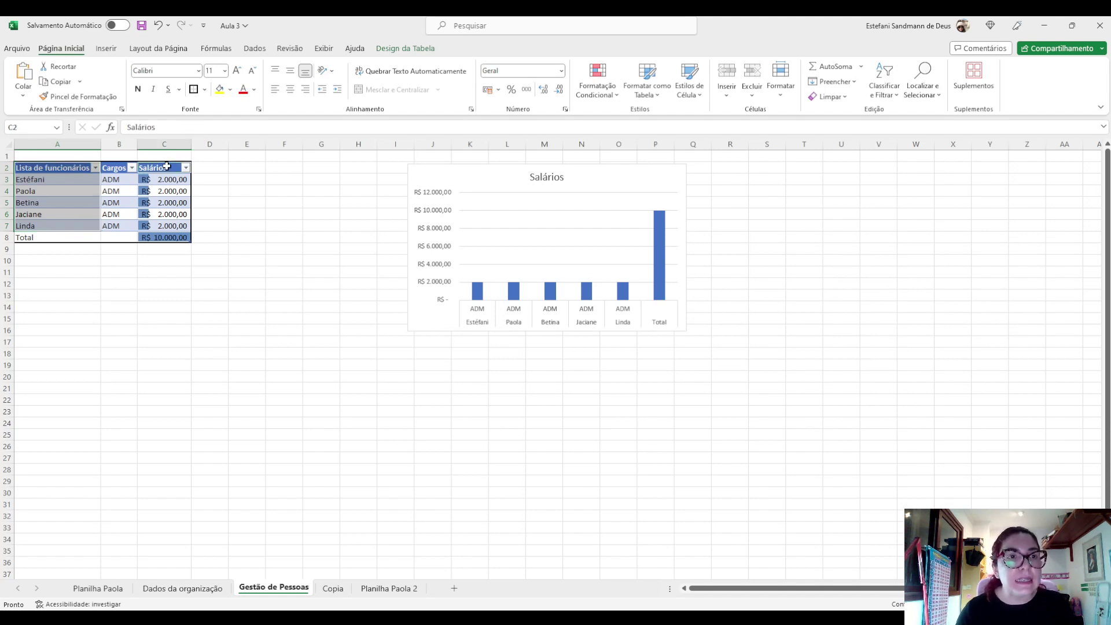
{"action": "left_click_drag", "start_coordinate": [166, 167], "coordinate": [164, 223]}
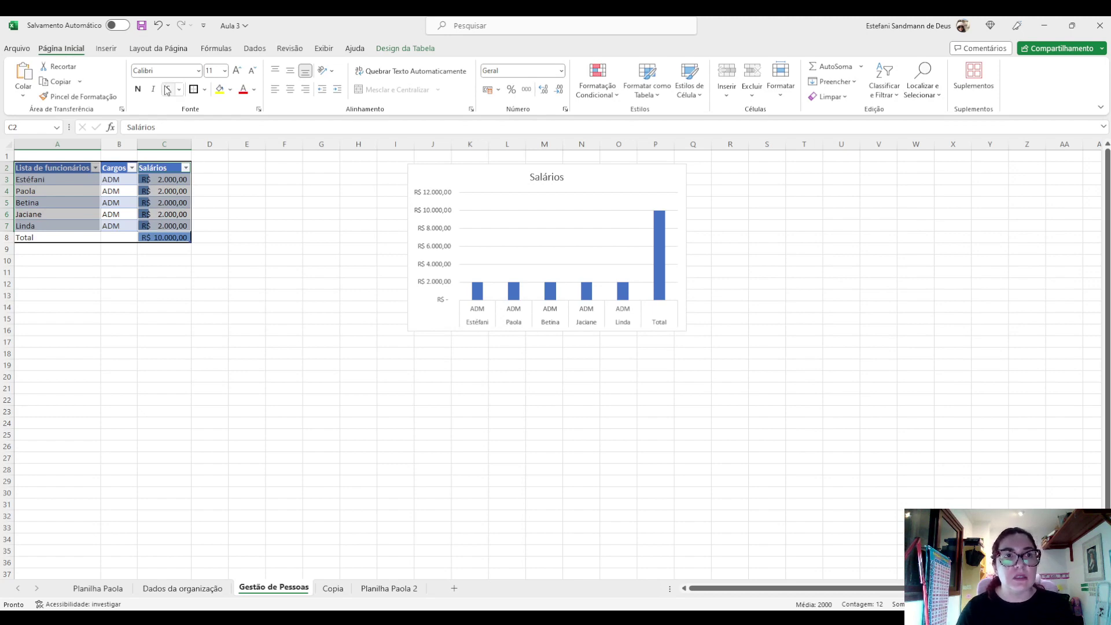
{"action": "left_click", "coordinate": [106, 49]}
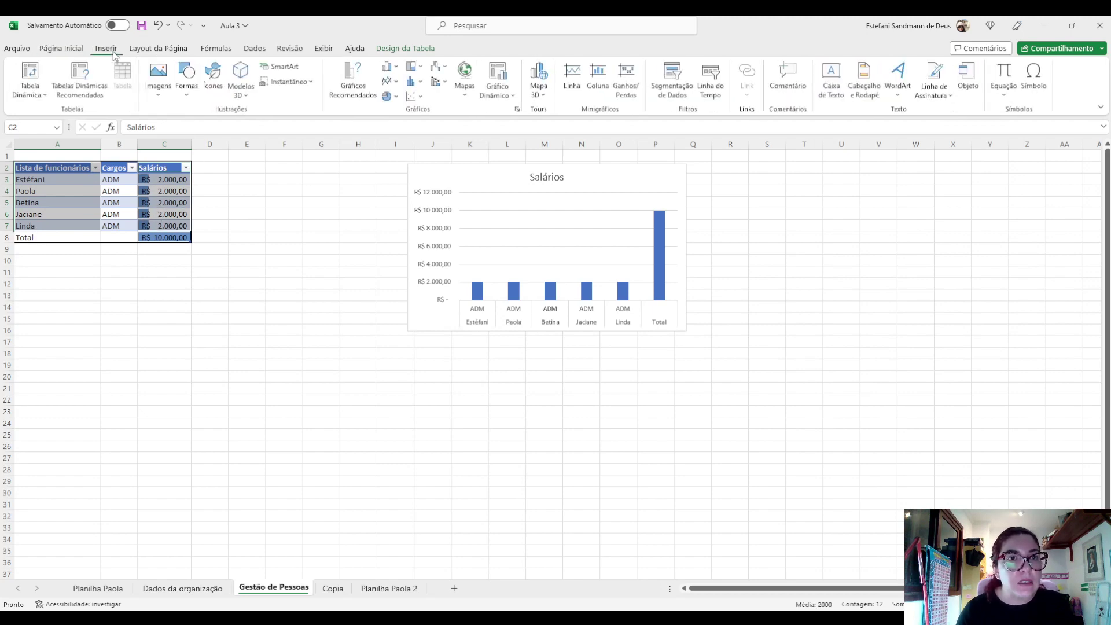
{"action": "left_click", "coordinate": [352, 87]}
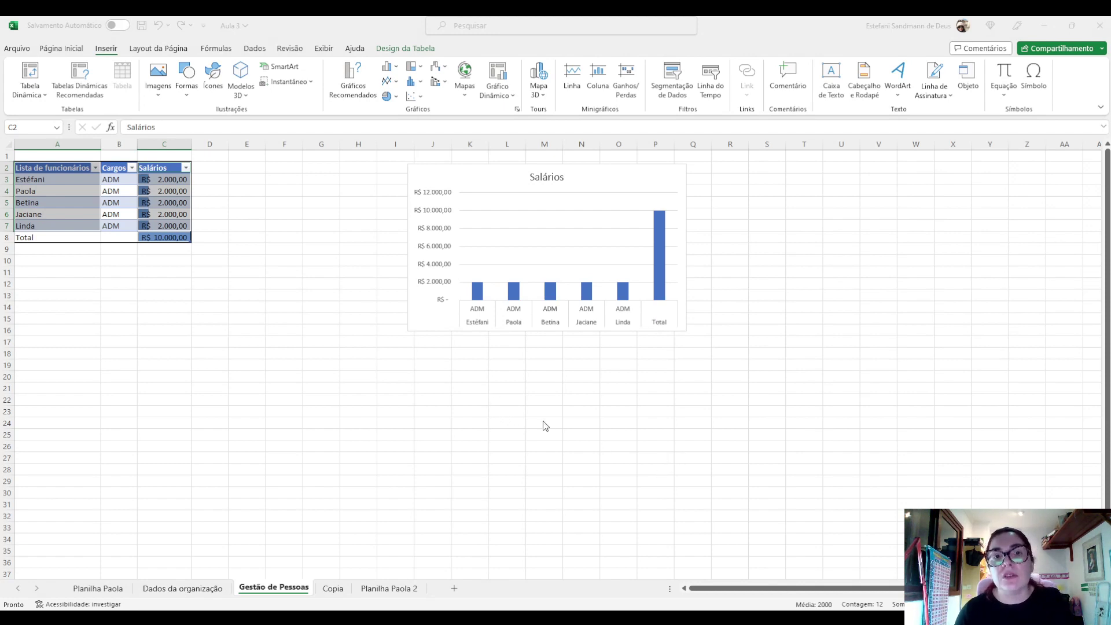
{"action": "left_click", "coordinate": [665, 470]}
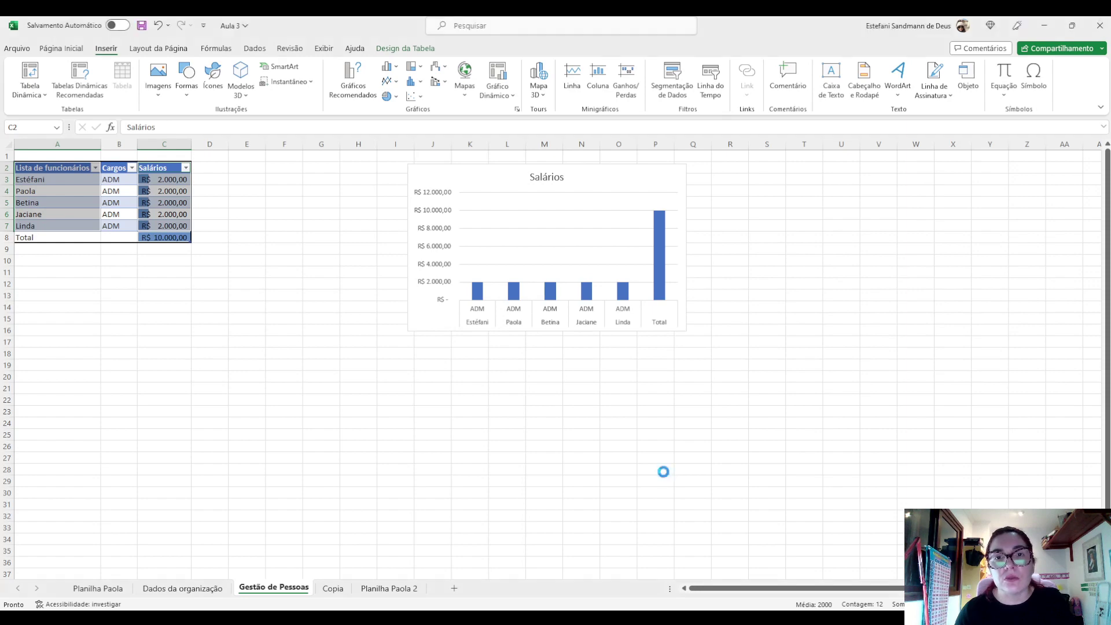
{"action": "left_click_drag", "start_coordinate": [624, 308], "coordinate": [315, 318]}
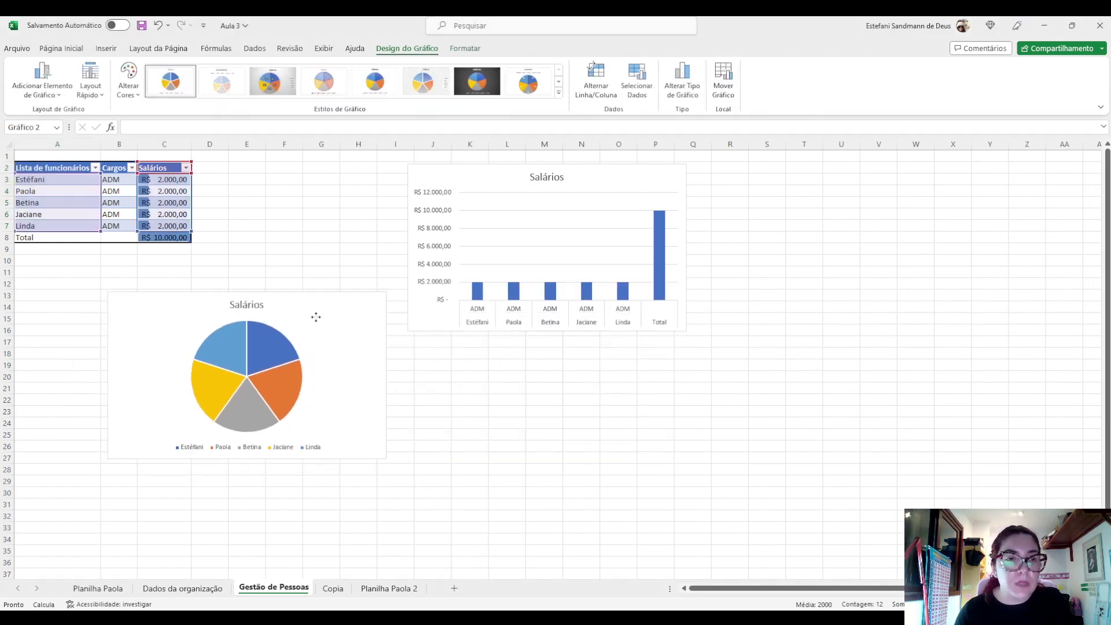
Set the salary in C5 to 3000 and the salary in C4 to 6000.
{"action": "left_click", "coordinate": [168, 203]}
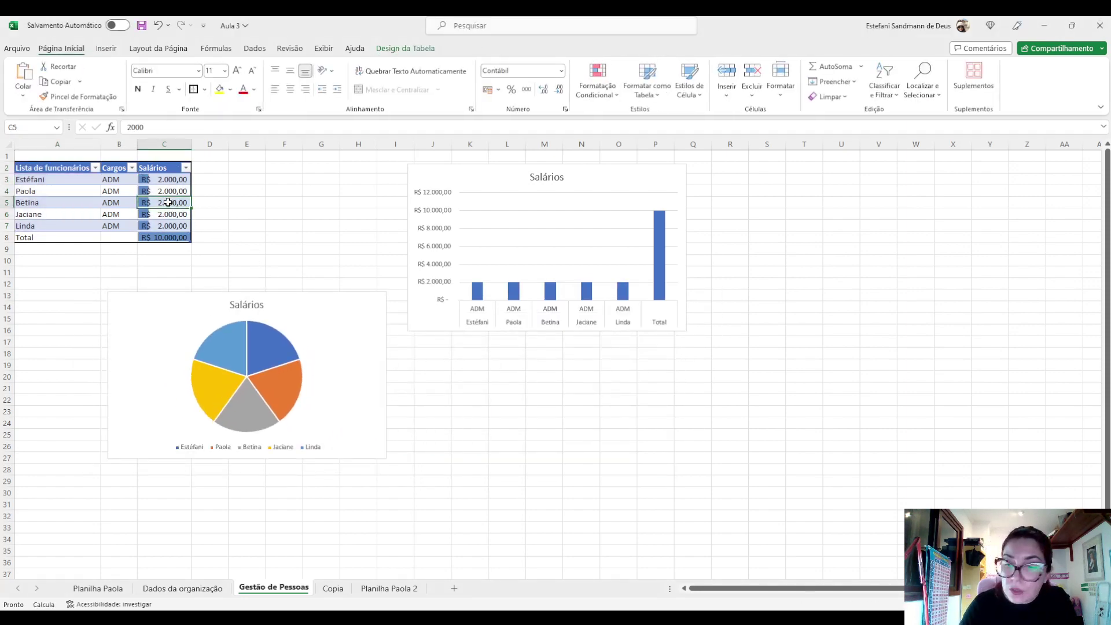
{"action": "type", "text": "3.0"}
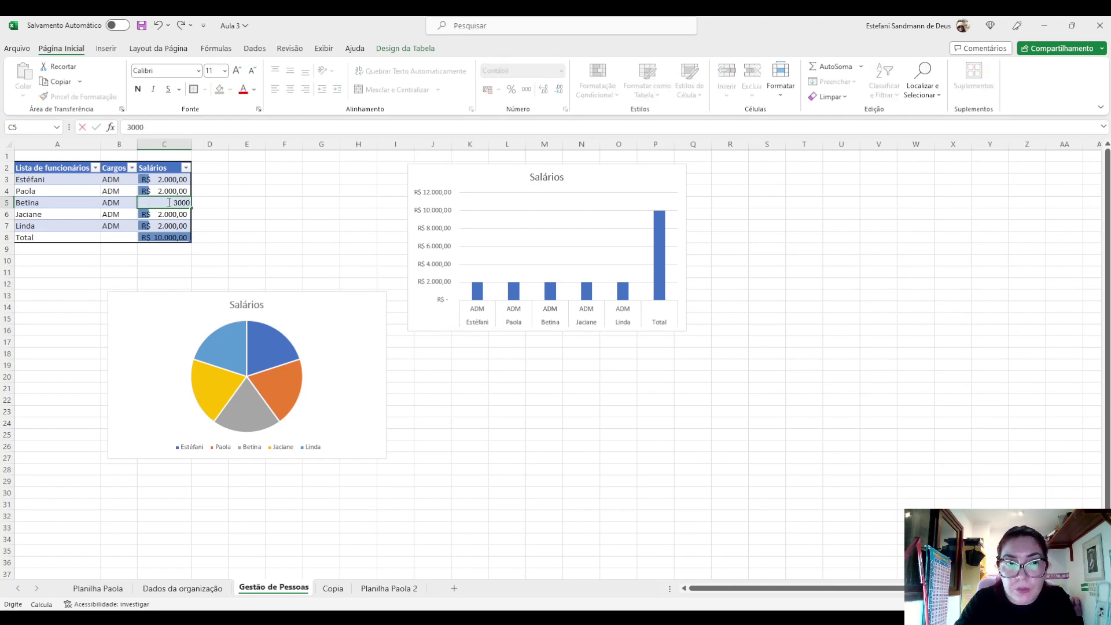
{"action": "type", "text": "00"}
{"action": "key", "text": "Return"}
{"action": "key", "text": "Up"}
{"action": "key", "text": "Up"}
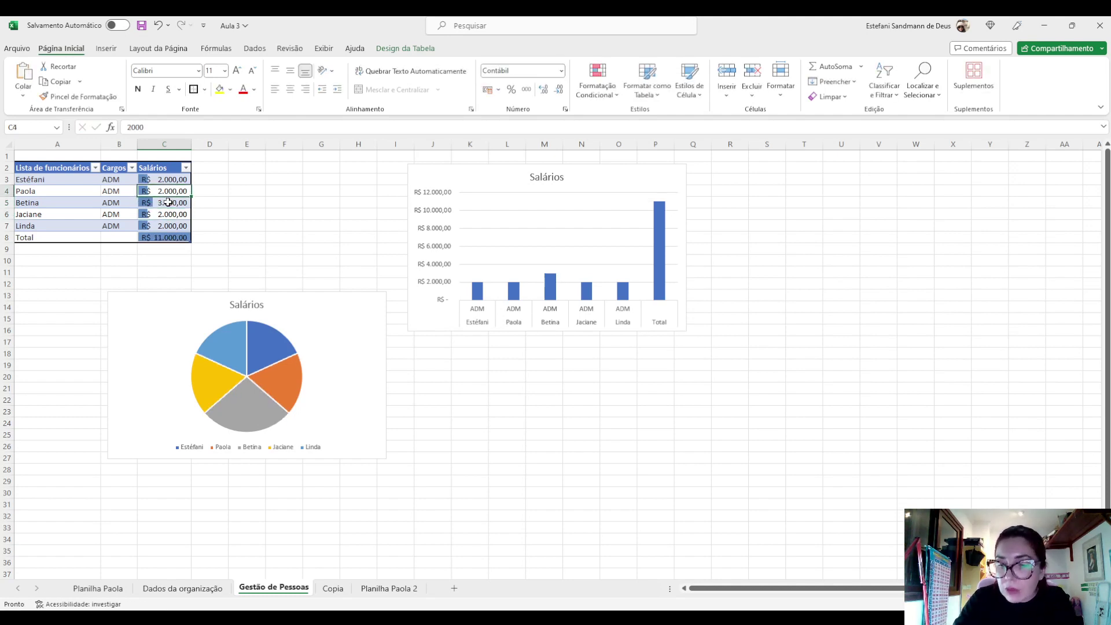
{"action": "type", "text": "6000"}
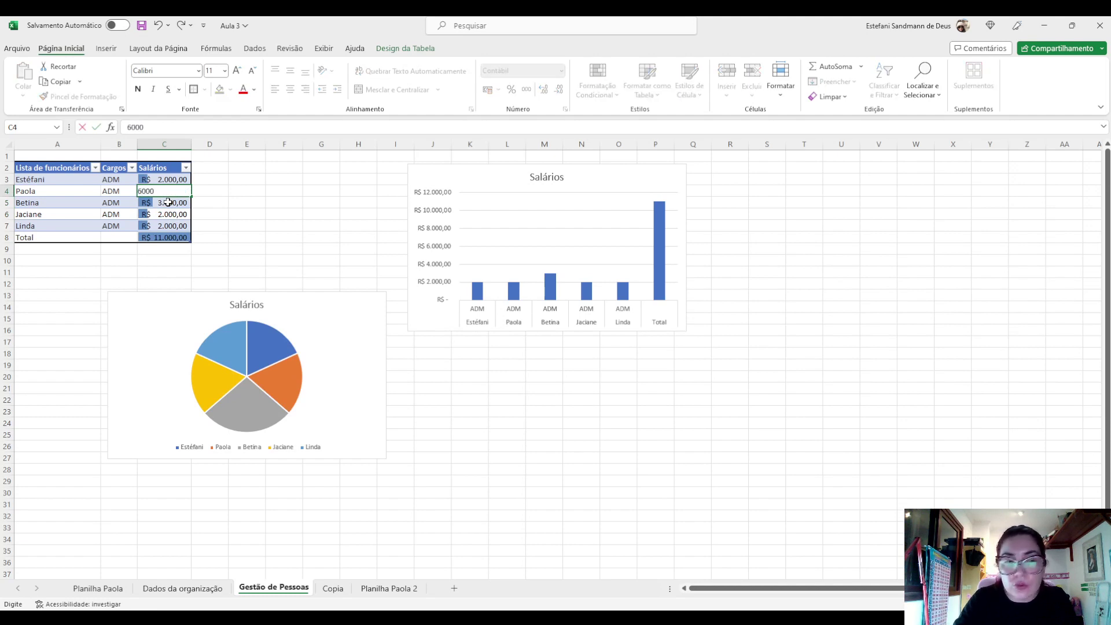
{"action": "key", "text": "Return"}
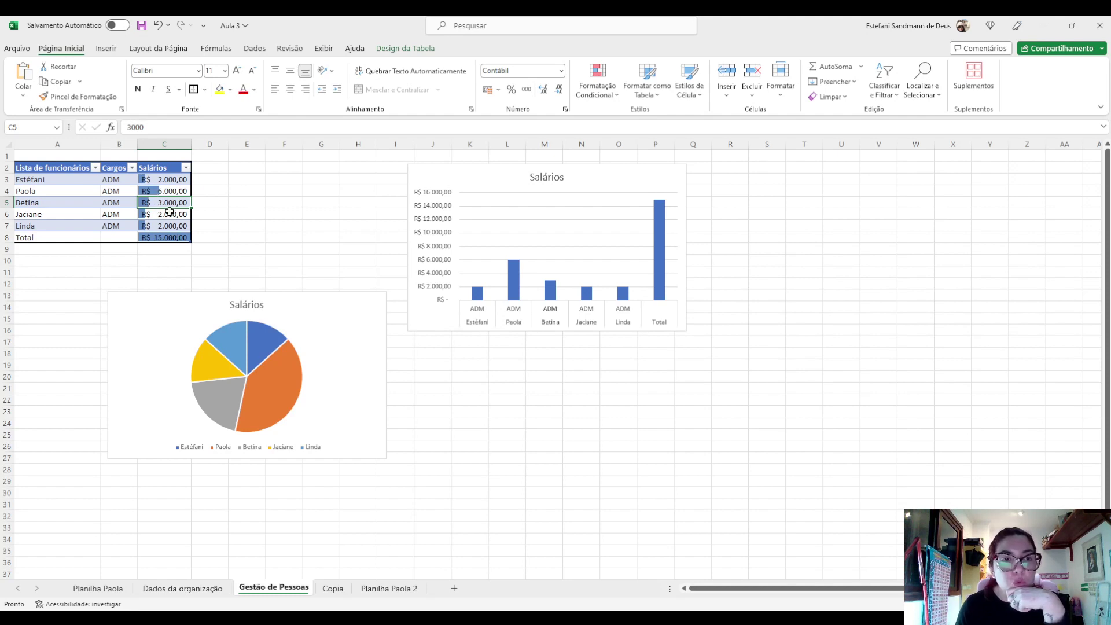
Move the pie chart directly below the column chart and compare the table ranges feeding both charts.
{"action": "left_click", "coordinate": [341, 336]}
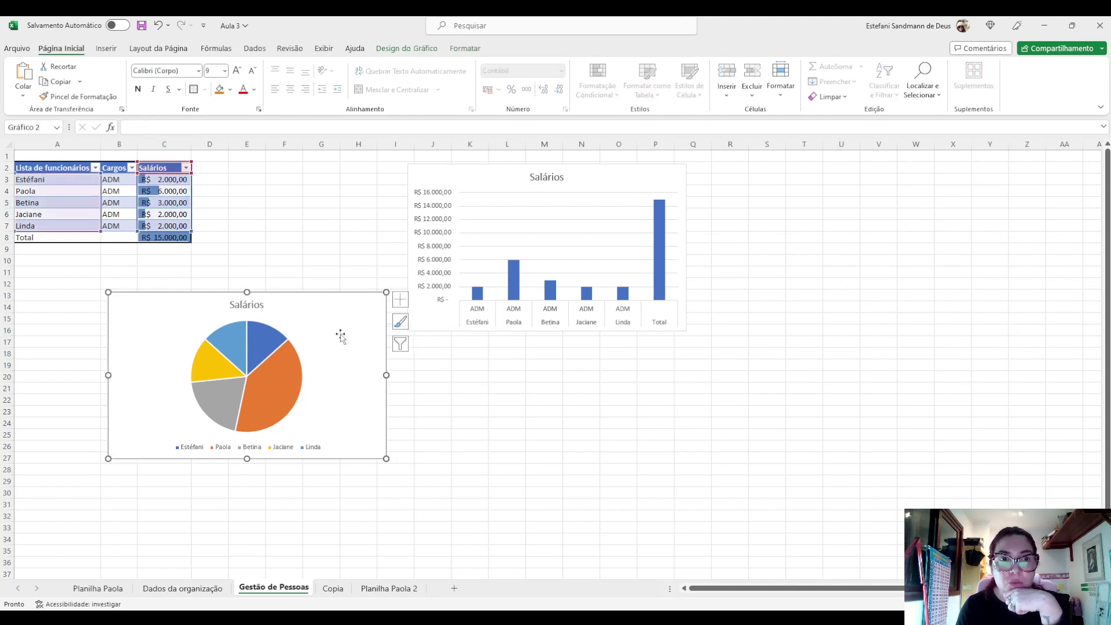
{"action": "left_click_drag", "start_coordinate": [345, 318], "coordinate": [663, 415]}
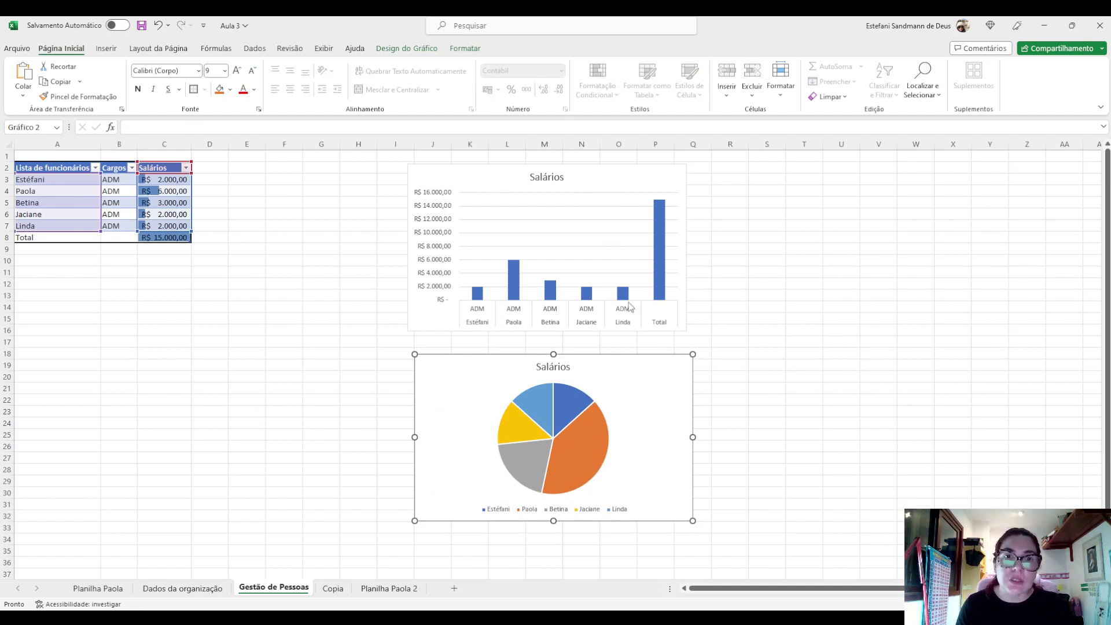
{"action": "left_click", "coordinate": [614, 228]}
{"action": "left_click", "coordinate": [669, 392]}
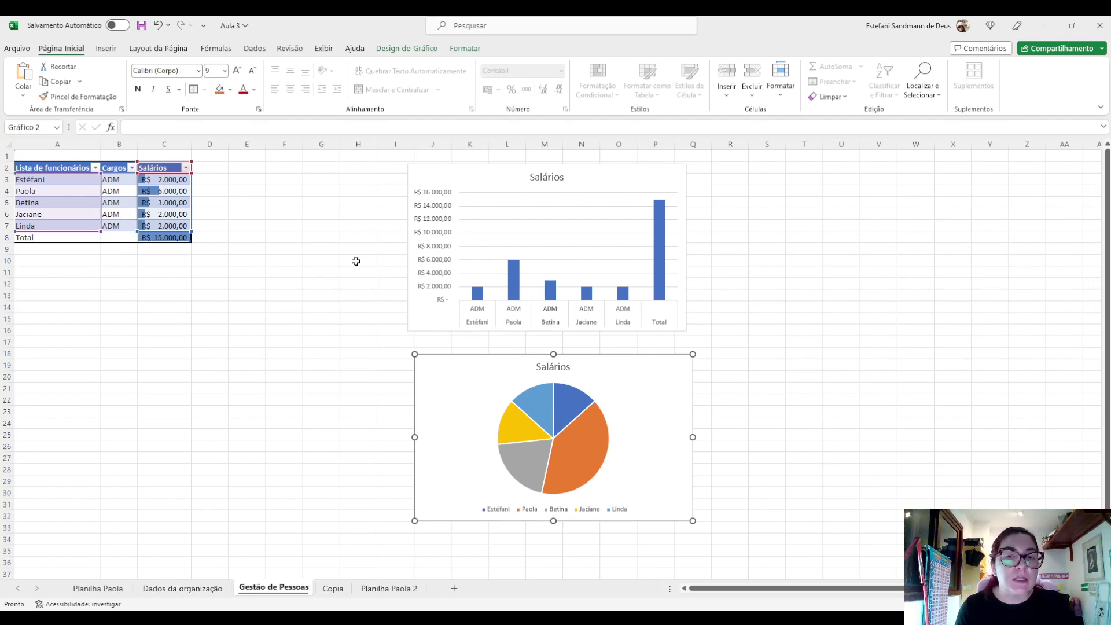
Set the last employee's salary in C7 to 3500, correcting the first entry of 35000.
{"action": "left_click", "coordinate": [182, 215]}
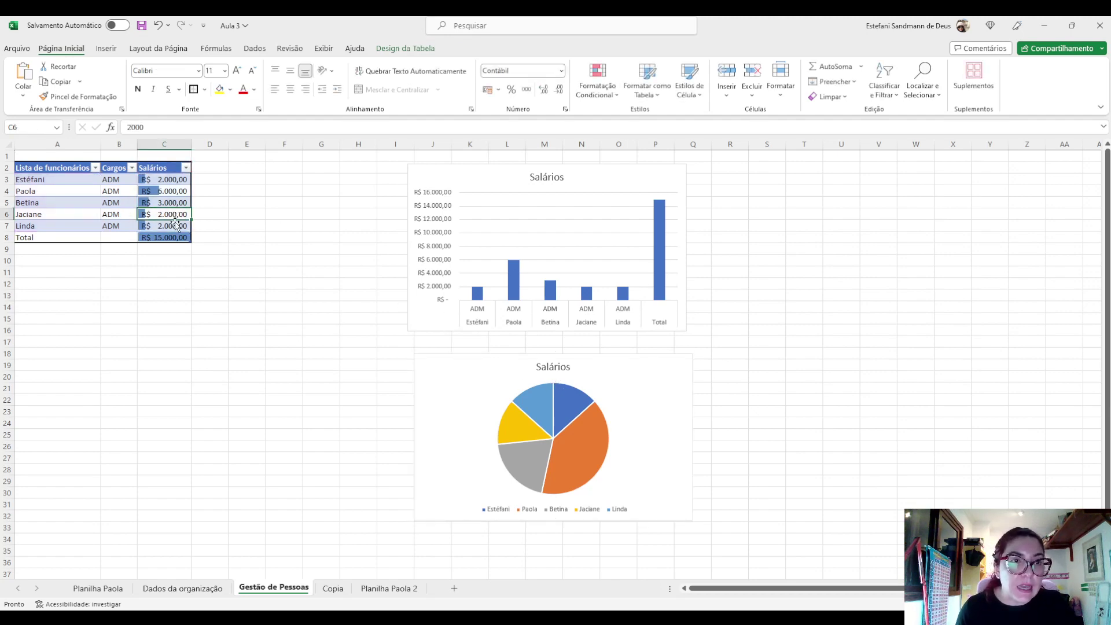
{"action": "left_click", "coordinate": [167, 227]}
{"action": "type", "text": "3"}
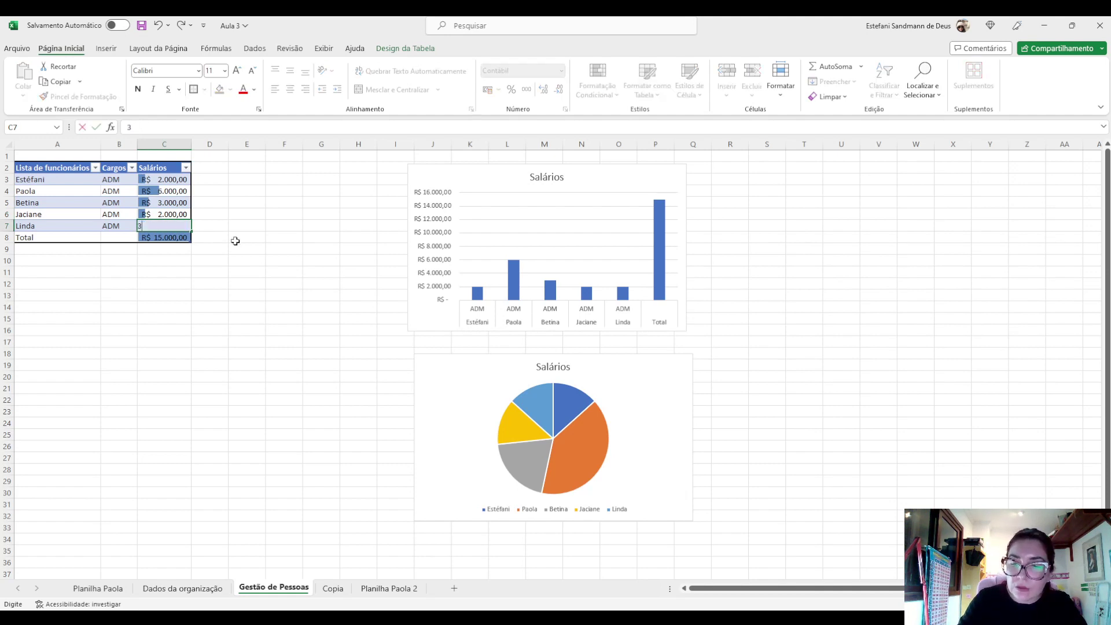
{"action": "type", "text": "5000"}
{"action": "key", "text": "ctrl+Return"}
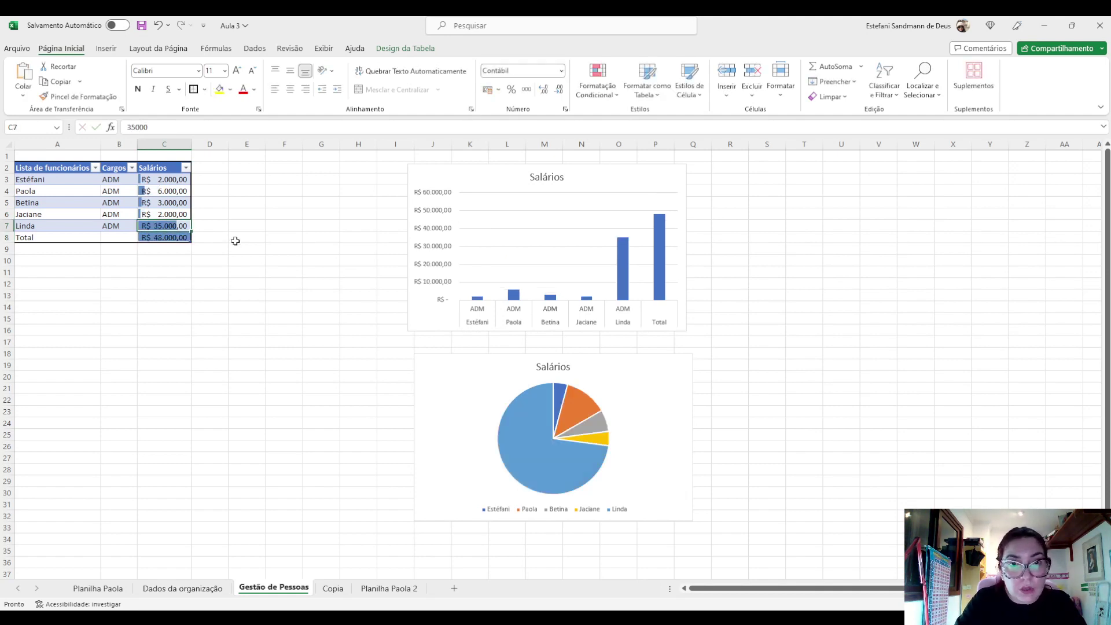
{"action": "type", "text": "35"}
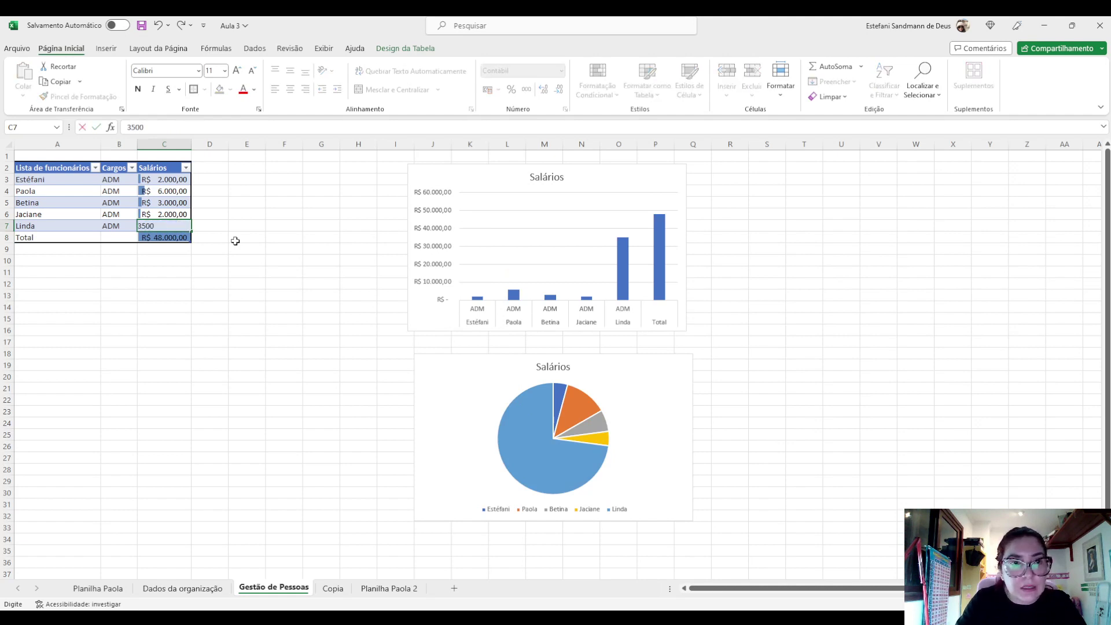
{"action": "key", "text": "Return"}
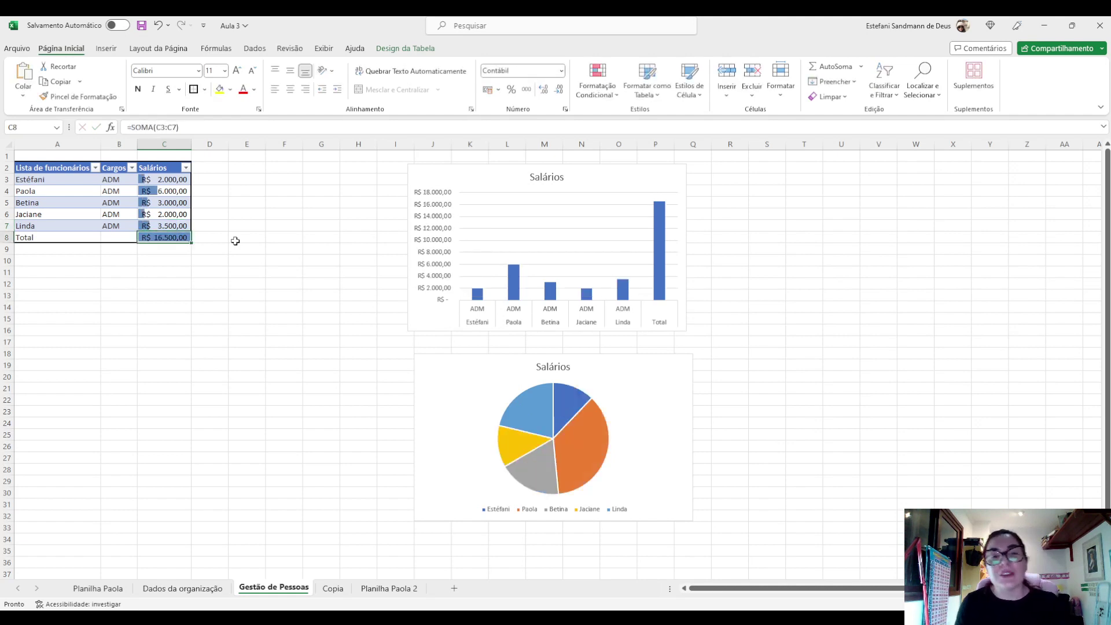
Restyle the pie chart with a grey gradient background, dark percentage labels, a legend beside the pie and a green, blue and yellow palette.
{"action": "left_click", "coordinate": [669, 397]}
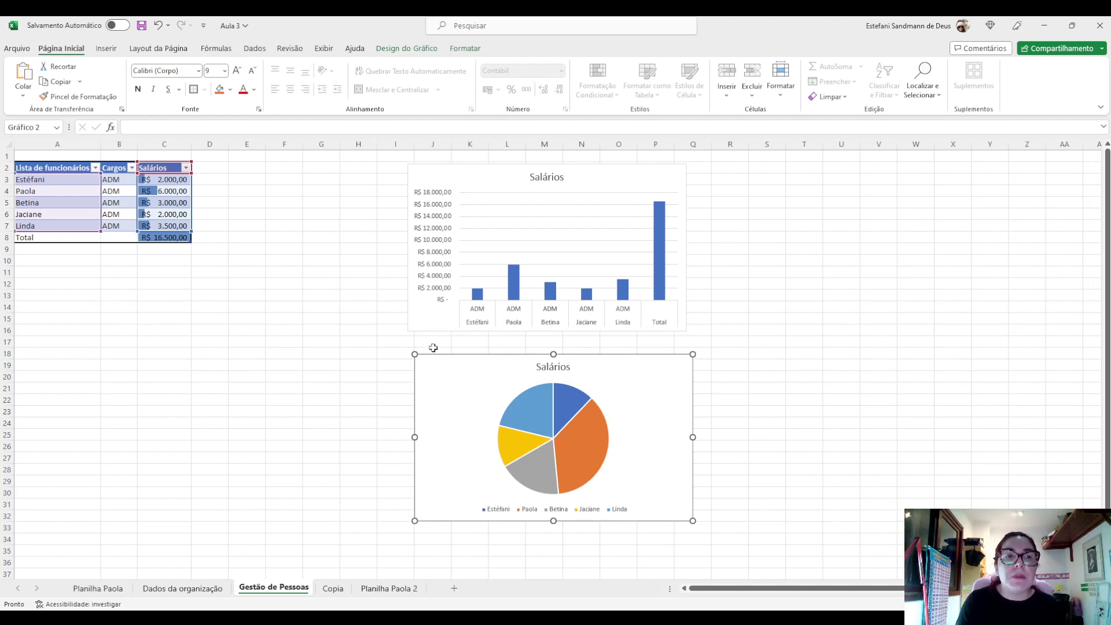
{"action": "left_click", "coordinate": [169, 189]}
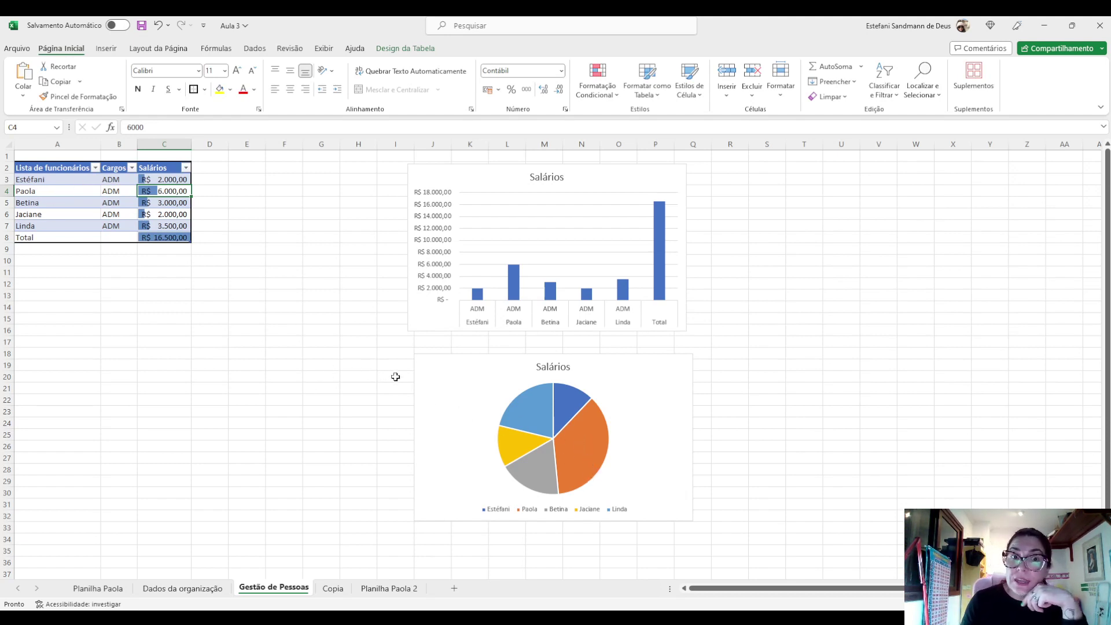
{"action": "left_click", "coordinate": [438, 390]}
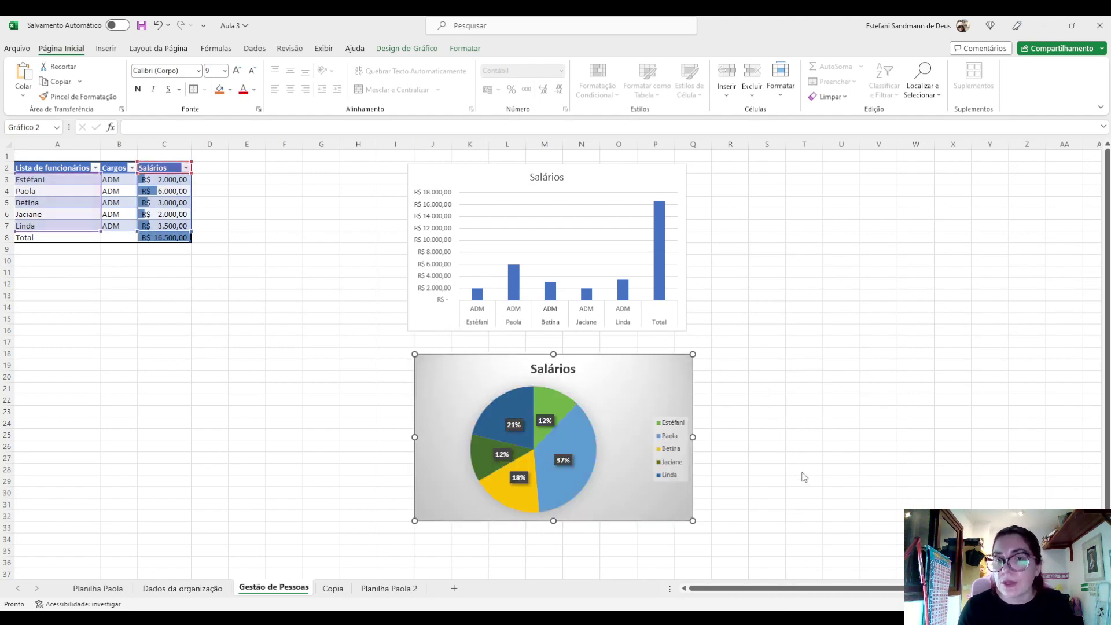
Filter the Total category out of the column chart and give the chart the dark style with blue outlined columns.
{"action": "left_click", "coordinate": [657, 177]}
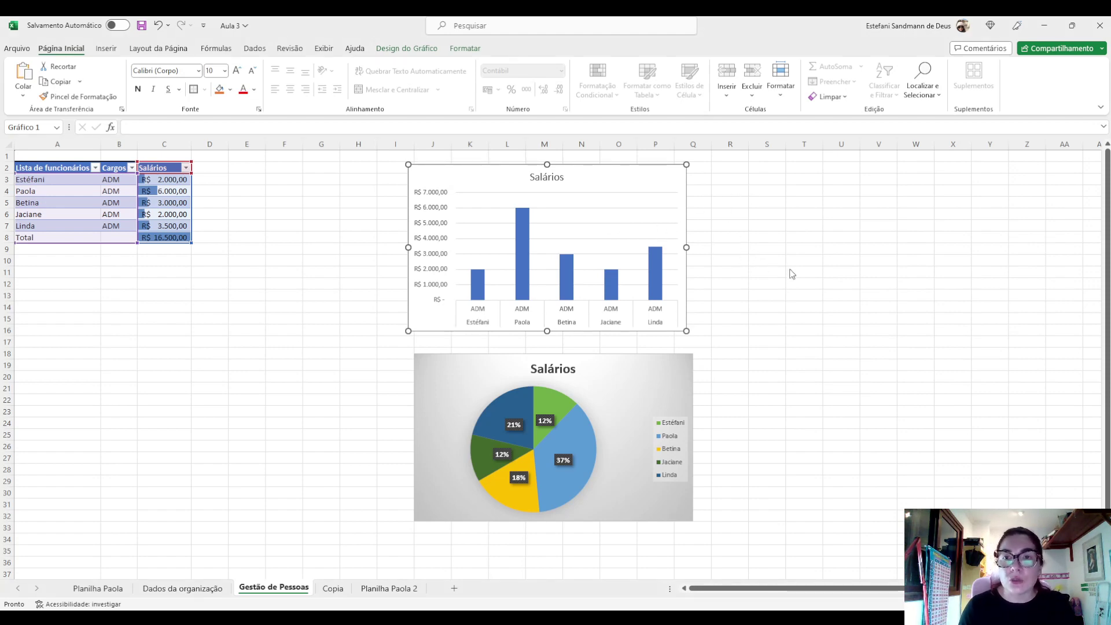
{"action": "key", "text": "ctrl+z"}
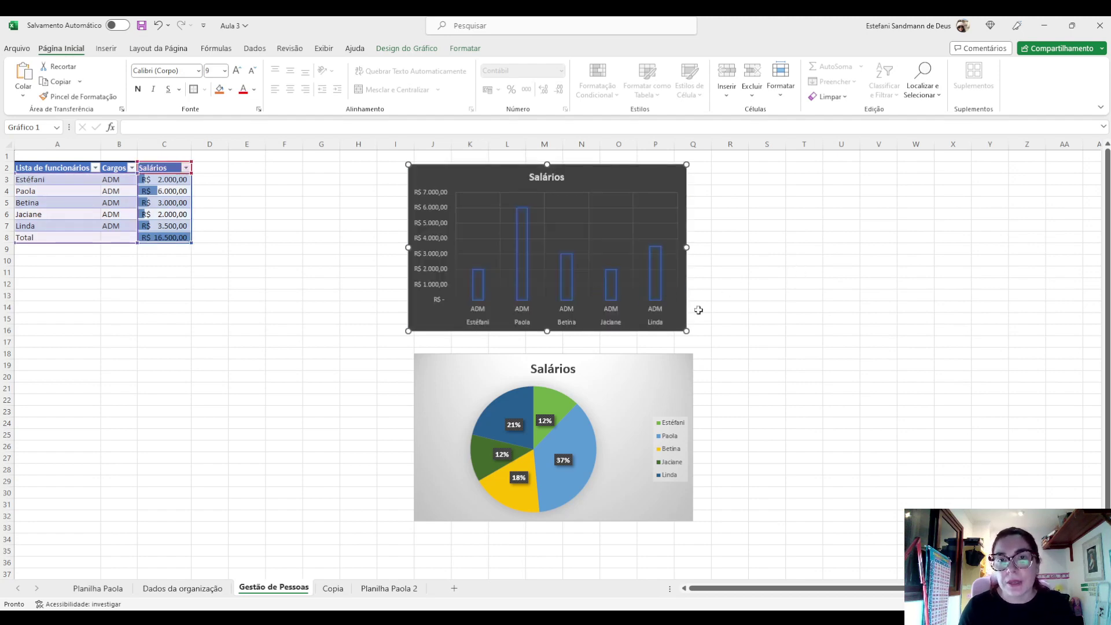
Include the Total category in the column chart again by changing its filter, and select the pie chart.
{"action": "left_click", "coordinate": [698, 219]}
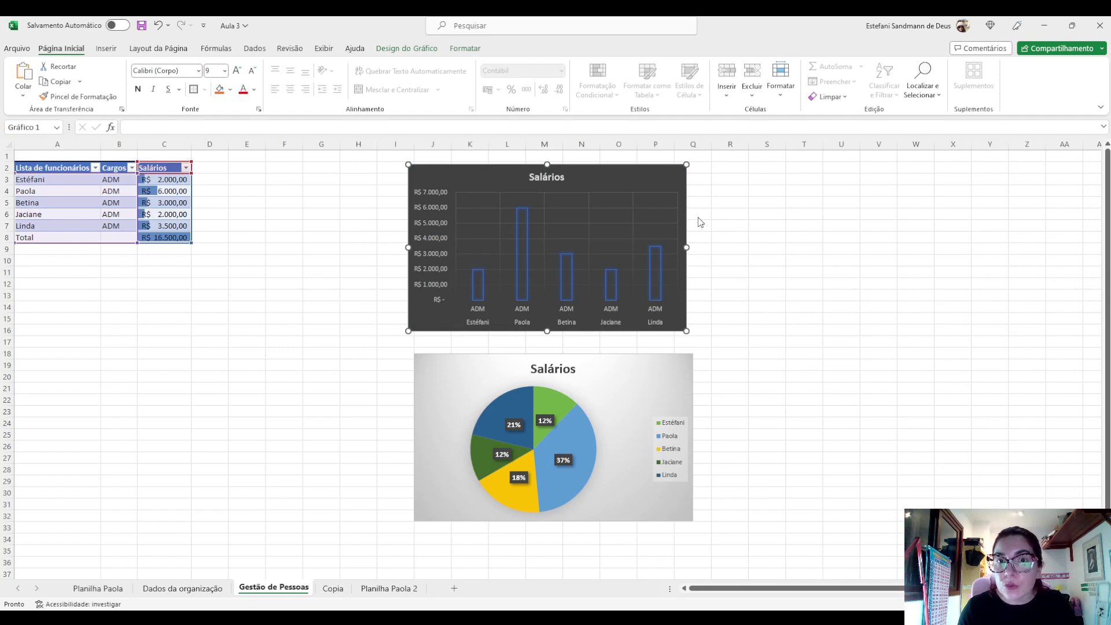
{"action": "left_click", "coordinate": [741, 398]}
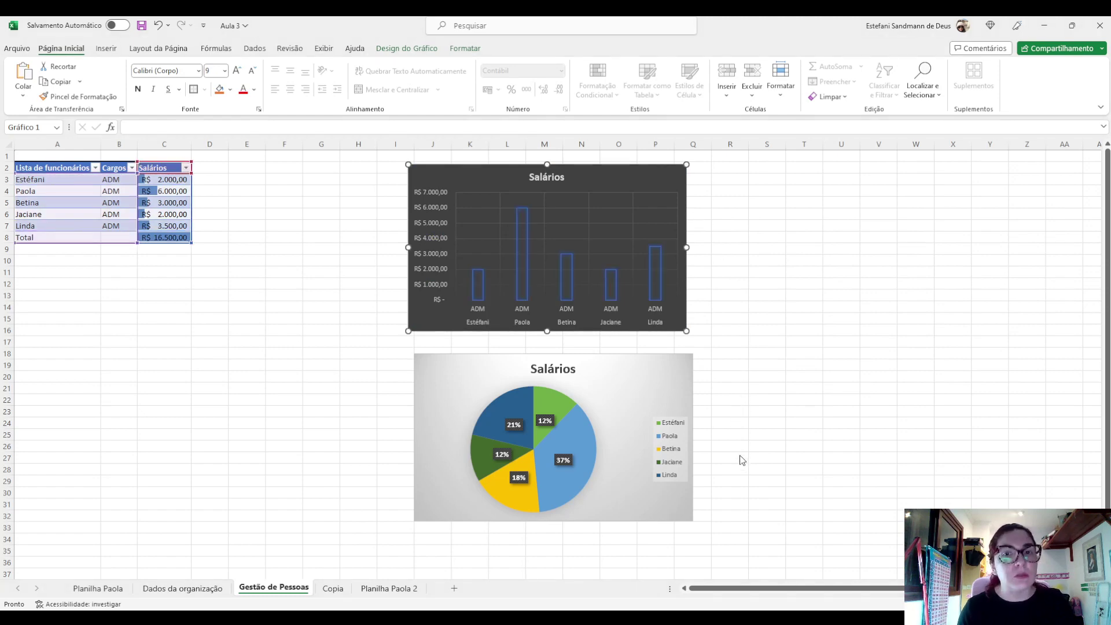
{"action": "left_click", "coordinate": [740, 455]}
{"action": "left_click", "coordinate": [741, 181]}
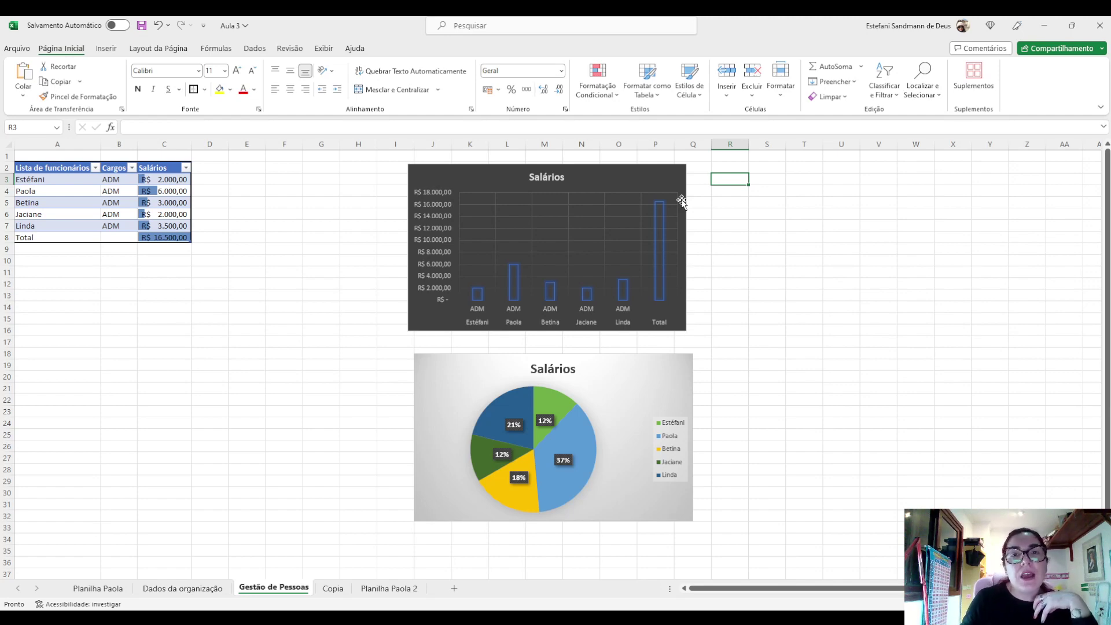
{"action": "left_click", "coordinate": [631, 371]}
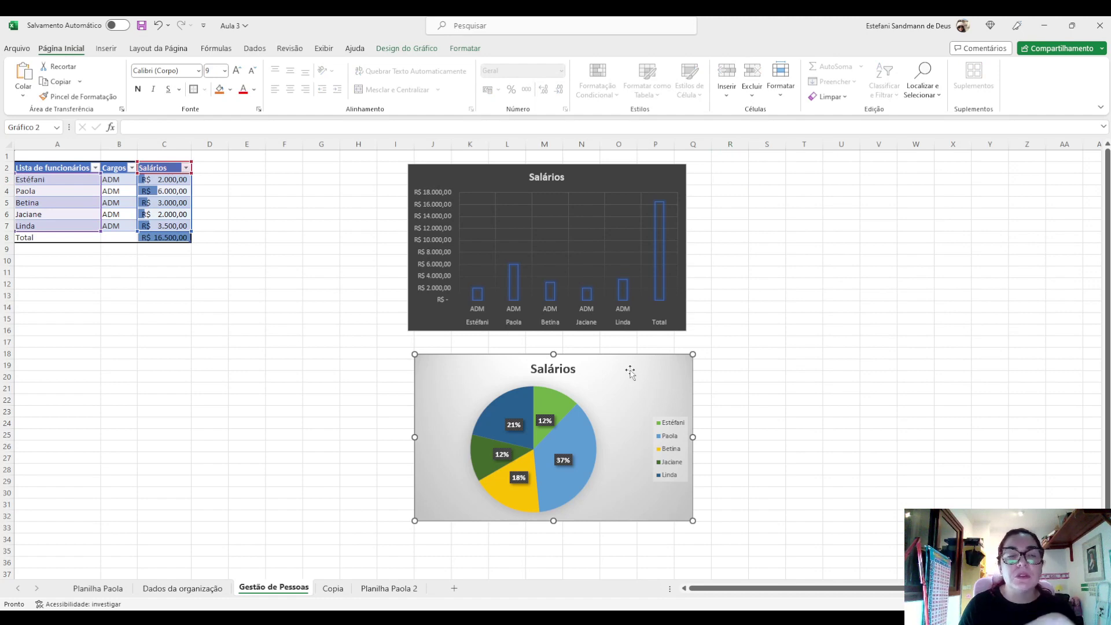